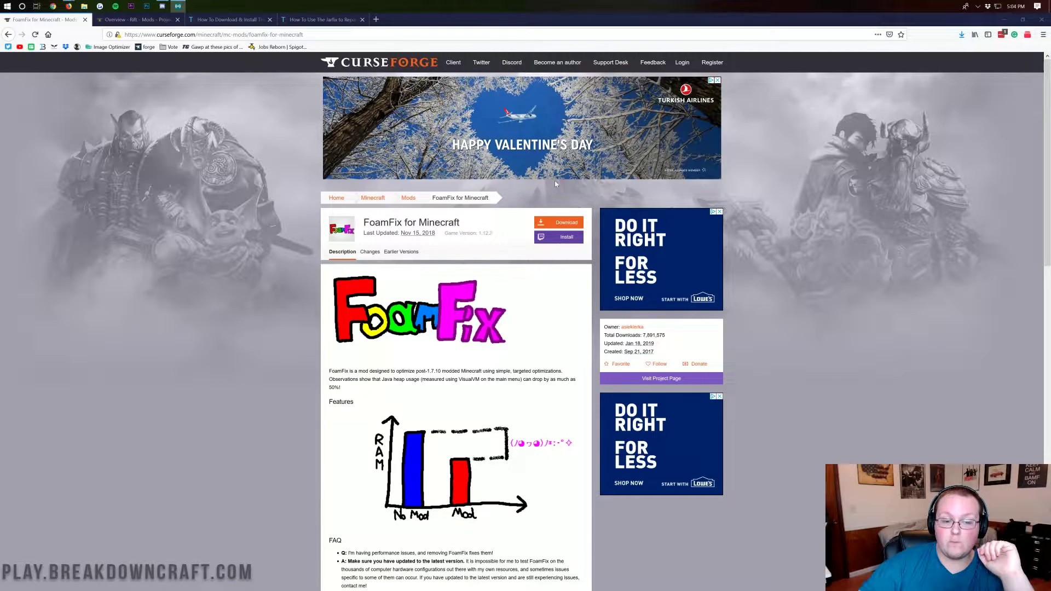
# - Read the FoamFix for Minecraft mod page, covering its title, description of the memory savings and features chart
pyautogui.moveTo(459, 223); pyautogui.dragTo(372, 224)
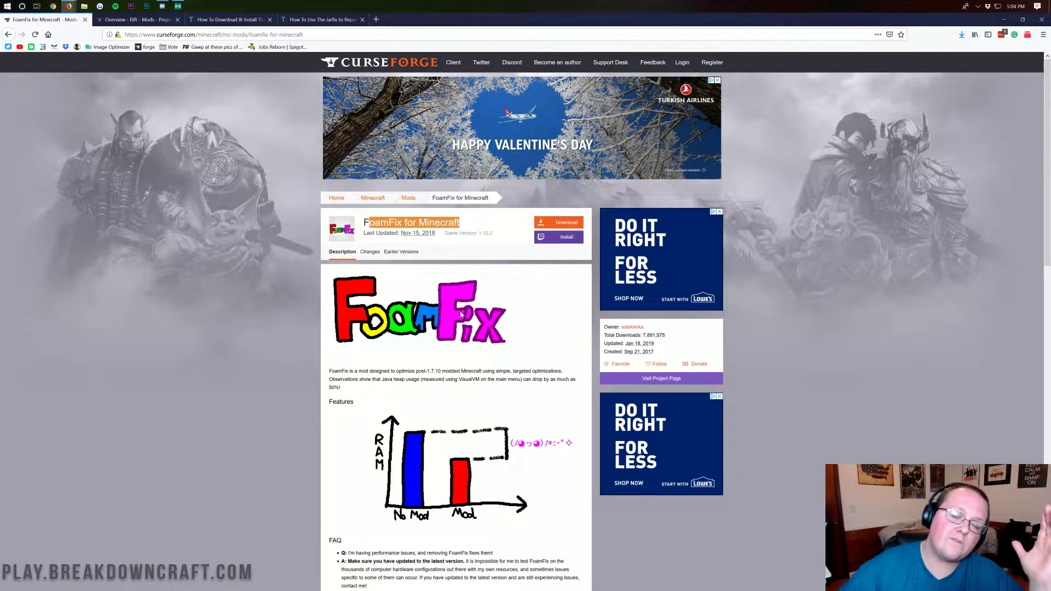
pyautogui.scroll(-1, 465, 316)
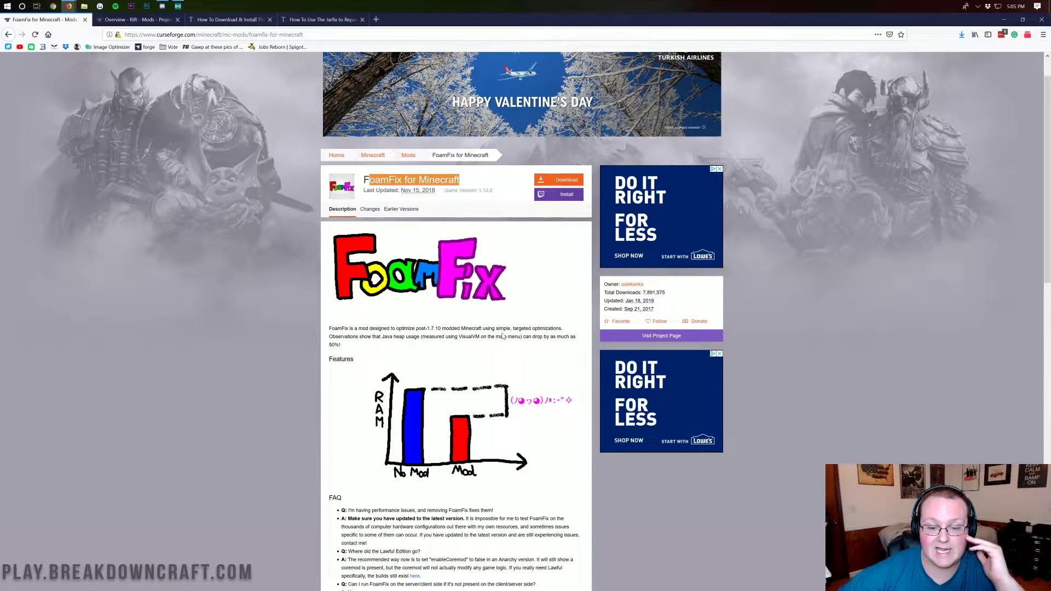
pyautogui.moveTo(530, 331); pyautogui.dragTo(310, 349)
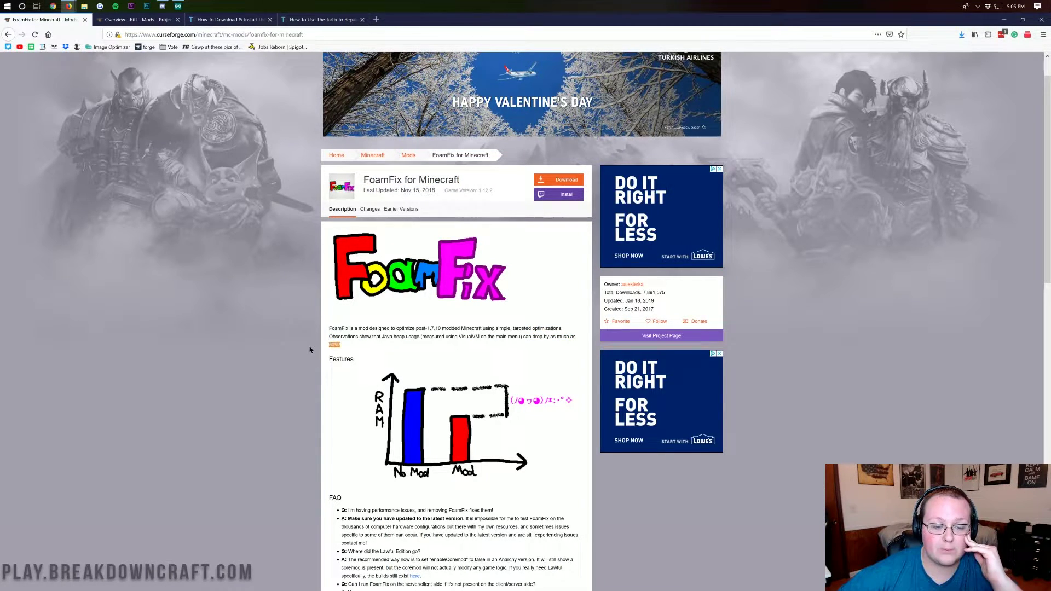
pyautogui.click(383, 345)
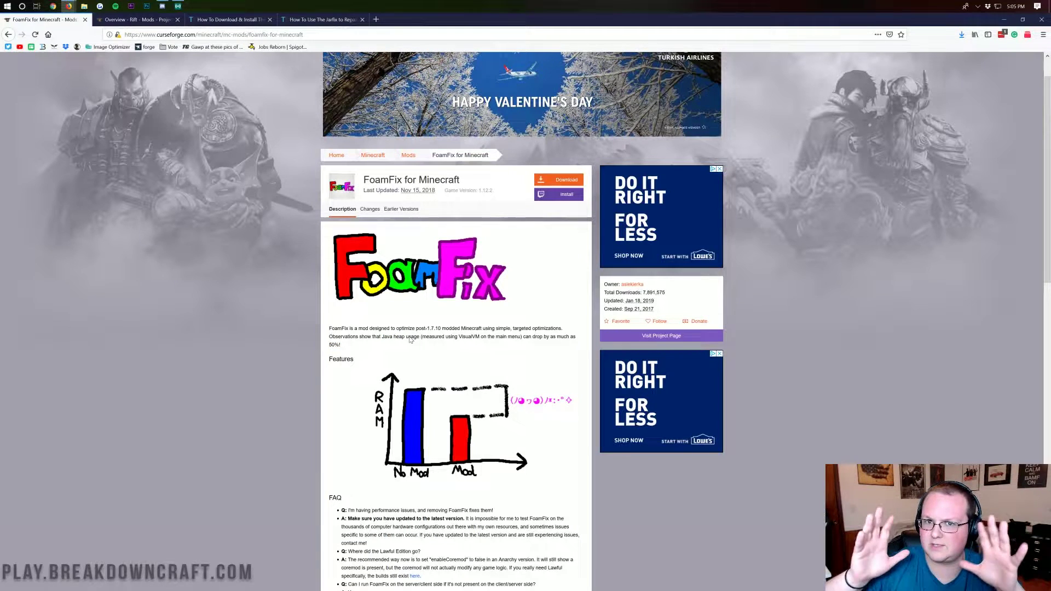
pyautogui.scroll(-1, 424, 349)
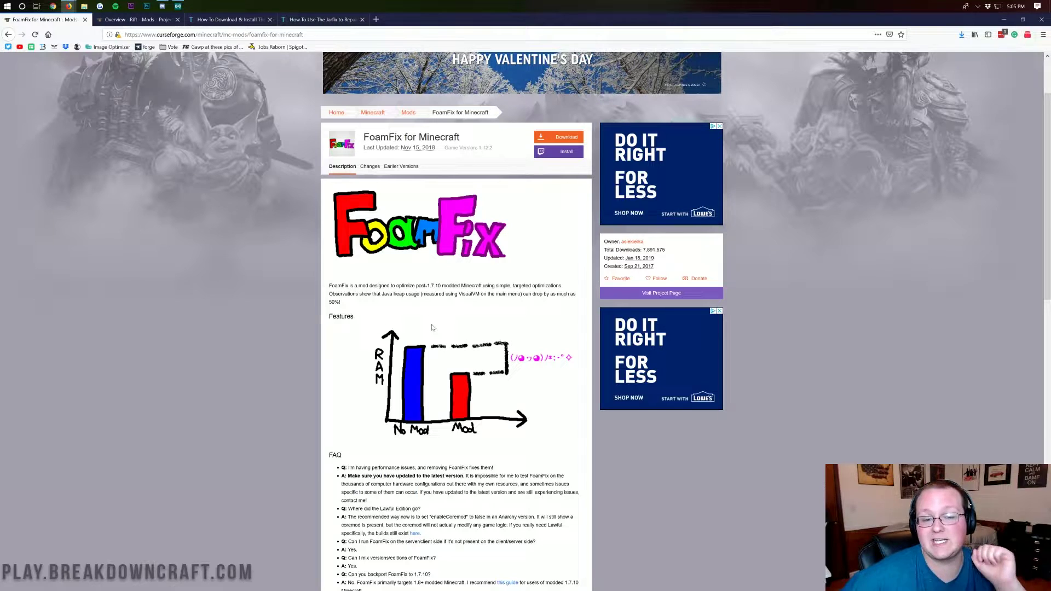
pyautogui.scroll(2, 432, 330)
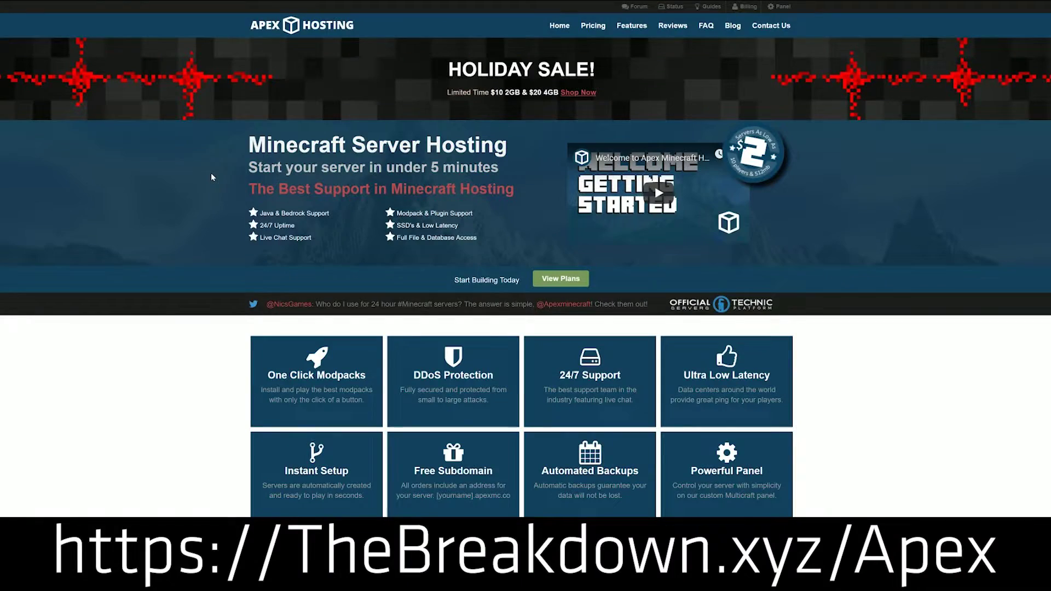
# - Review the Apex Hosting site's server locations, supported Minecraft editions and monthly plan pricing
pyautogui.scroll(-1, 212, 174)
pyautogui.scroll(-7, 212, 174)
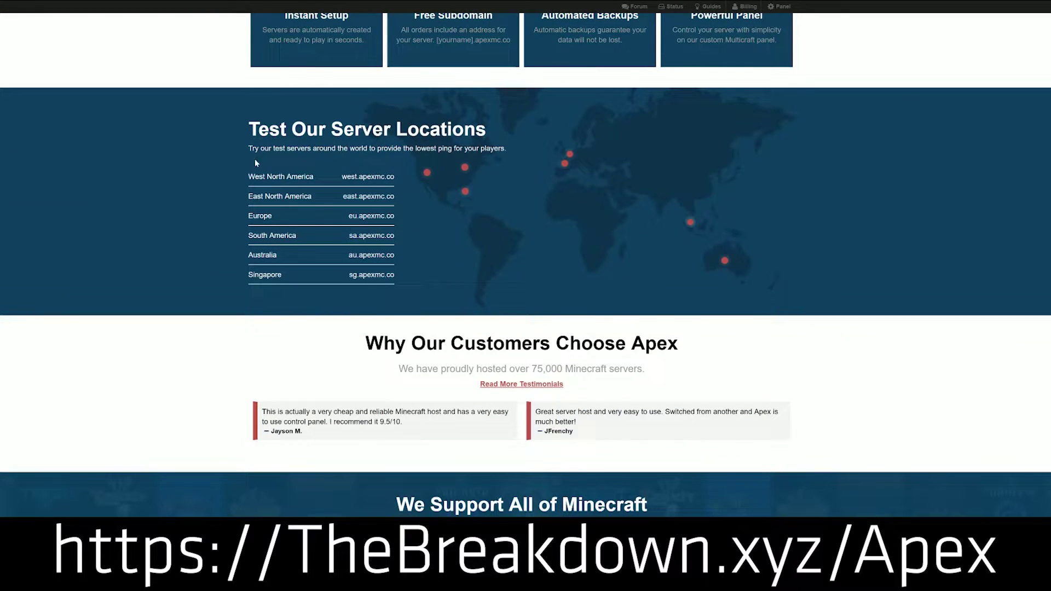
pyautogui.scroll(-5, 294, 261)
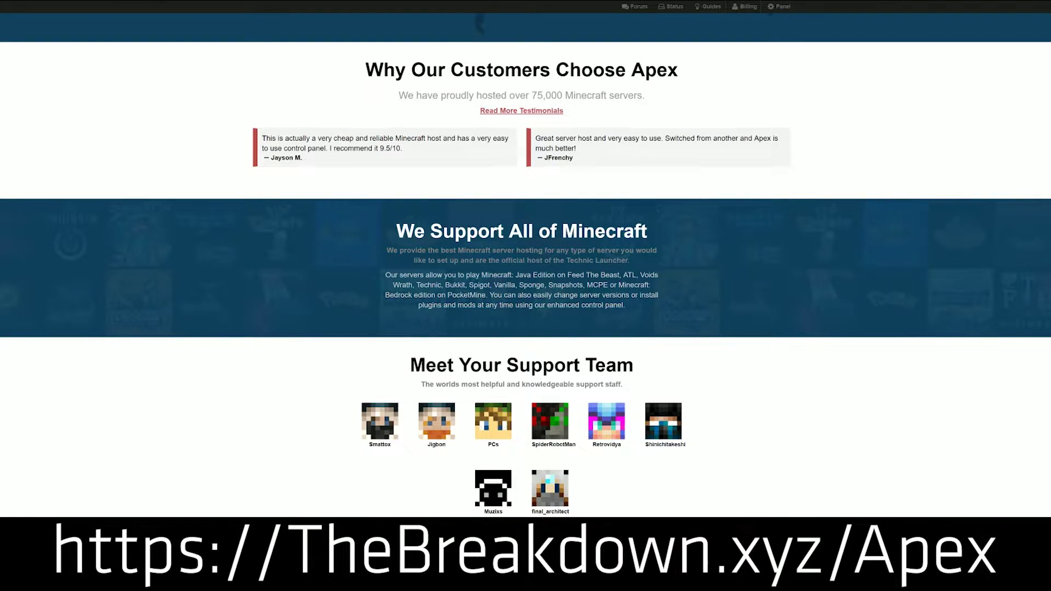
pyautogui.scroll(-1, 375, 282)
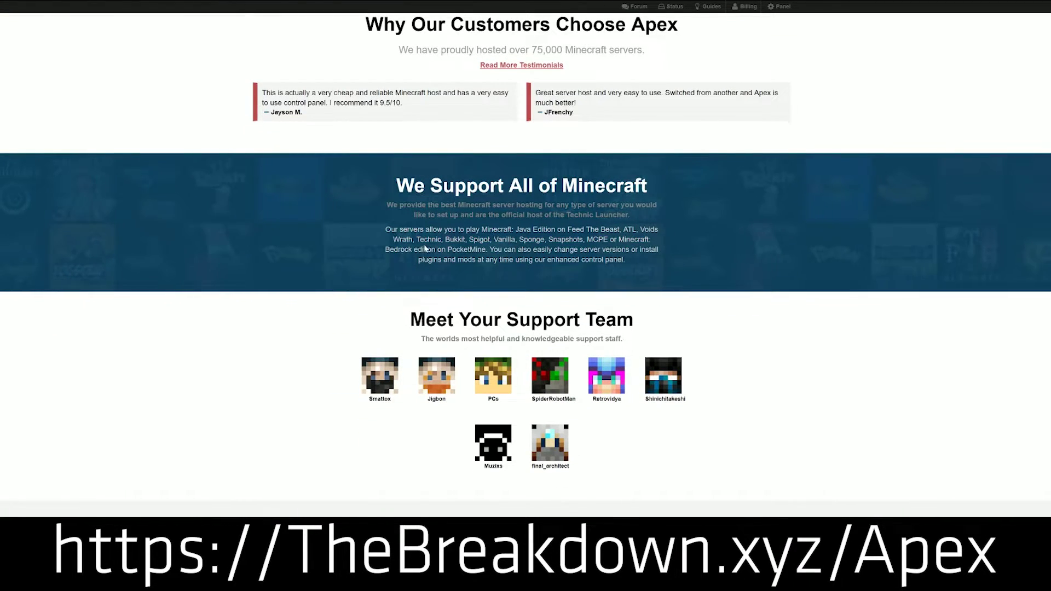
pyautogui.moveTo(435, 249); pyautogui.dragTo(619, 240)
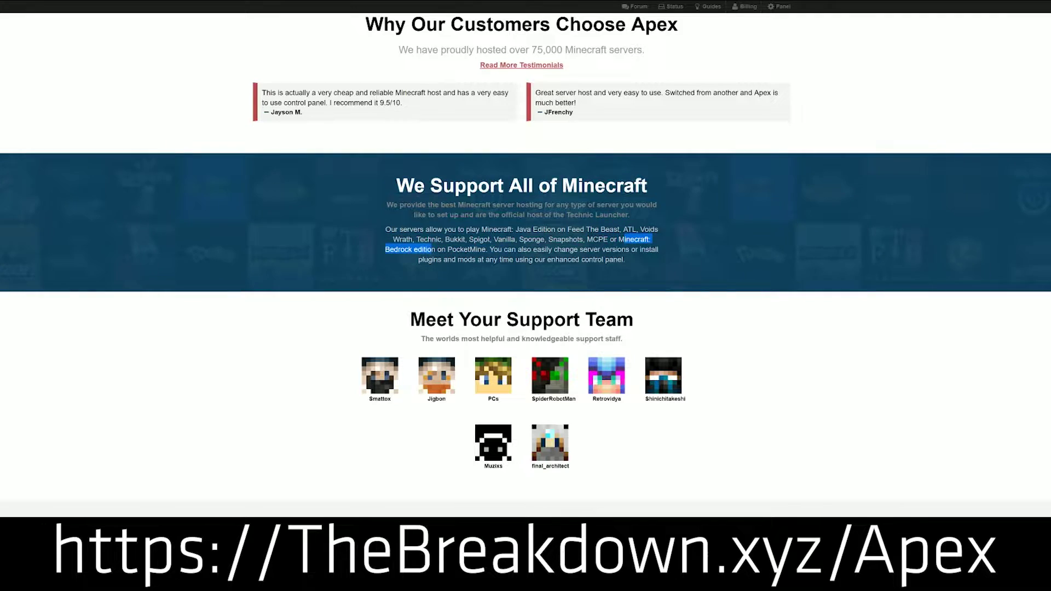
pyautogui.scroll(-2, 366, 228)
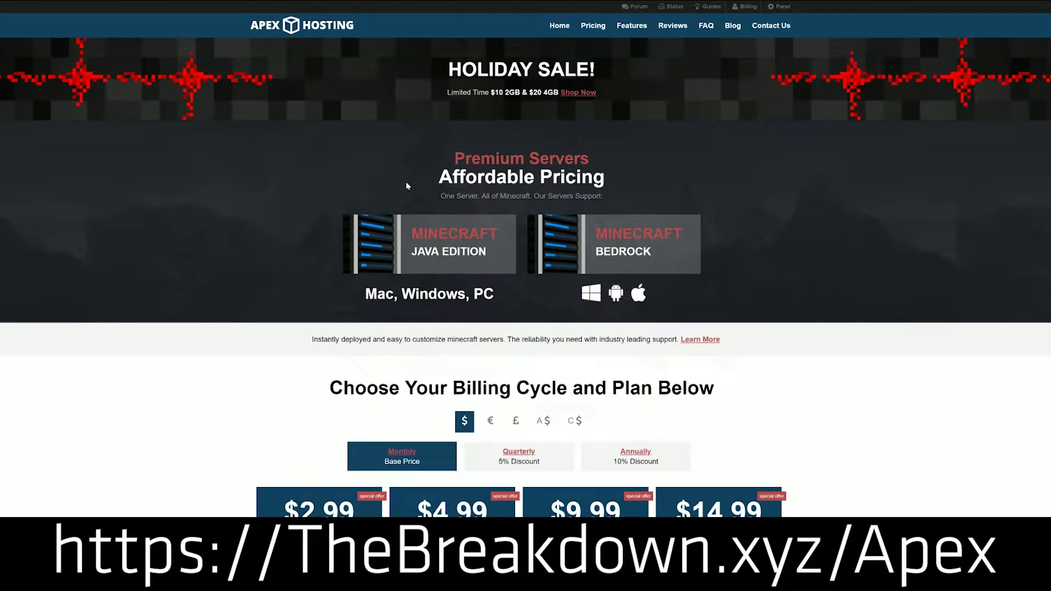
pyautogui.scroll(-5, 566, 214)
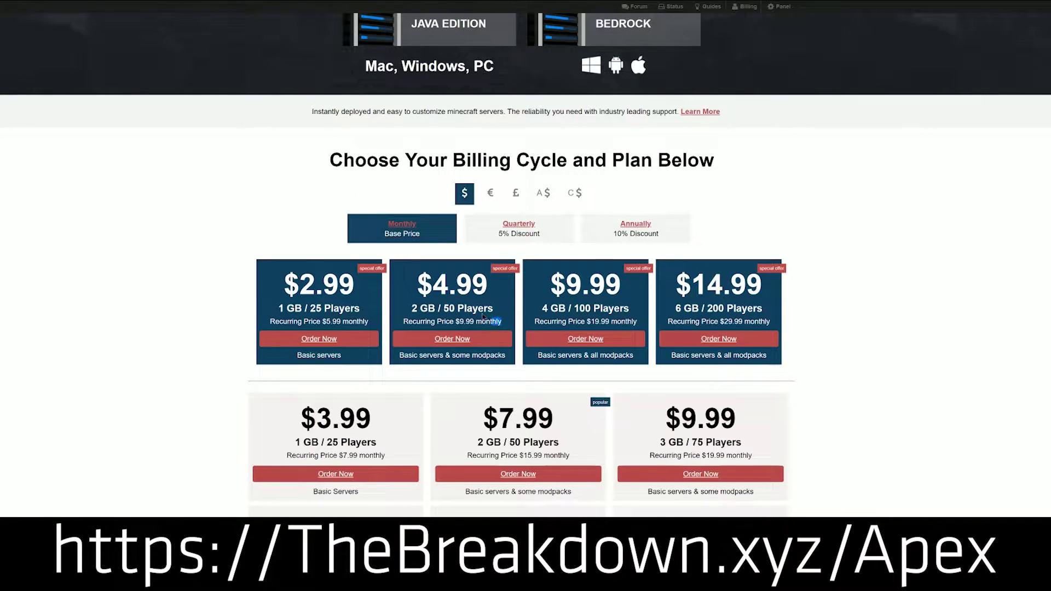
pyautogui.moveTo(502, 322); pyautogui.dragTo(417, 276)
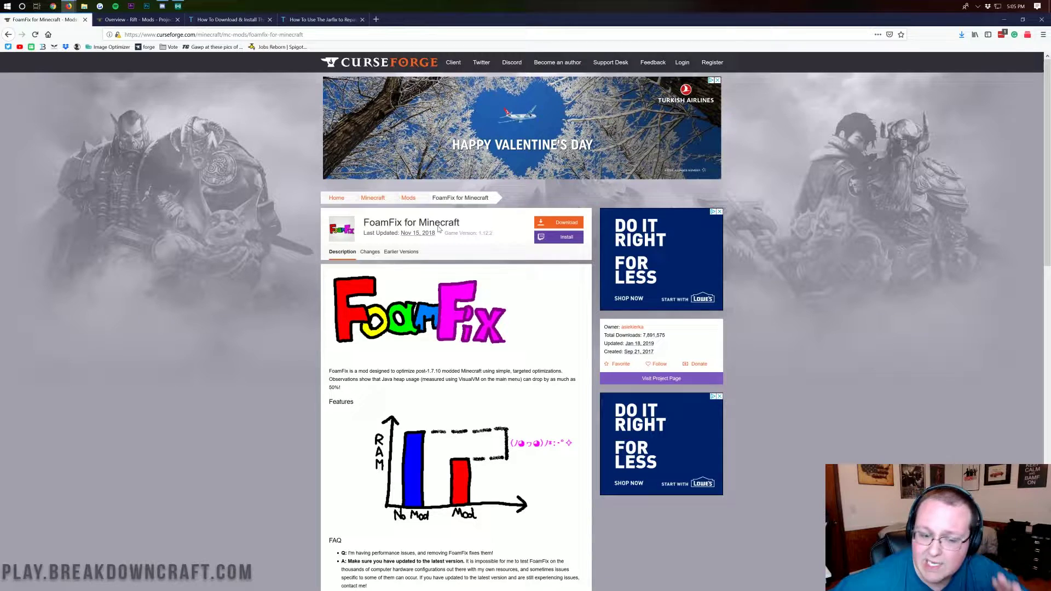
# - Find the FoamFix 0.11.0 (1.13/Rift) release among the mod's earlier versions and save FoamFix-0.11.0-all.jar
pyautogui.click(396, 253)
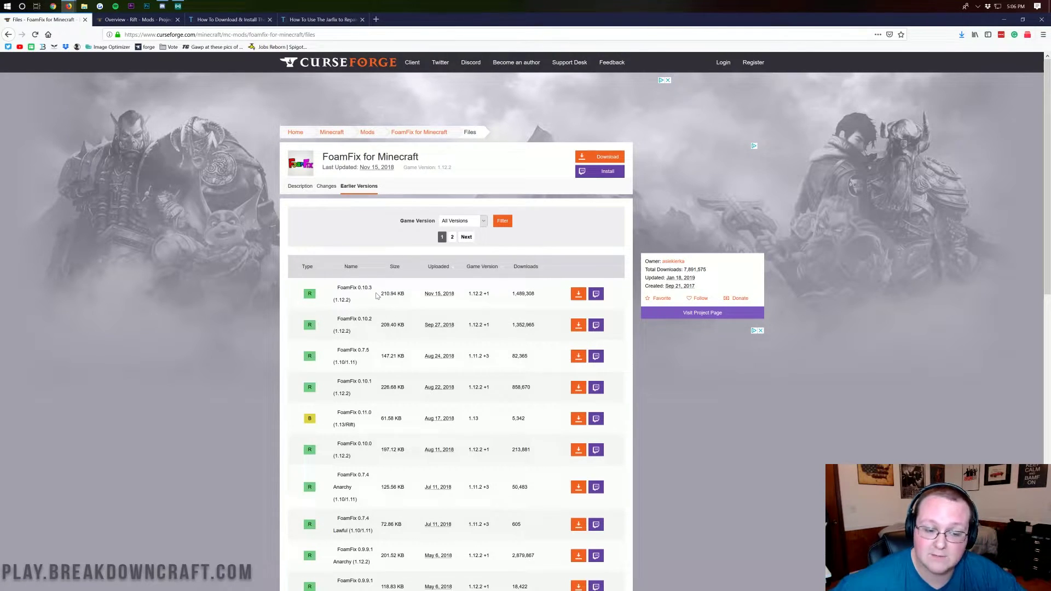
pyautogui.moveTo(356, 301); pyautogui.dragTo(333, 303)
pyautogui.click(333, 303)
pyautogui.scroll(-3, 363, 311)
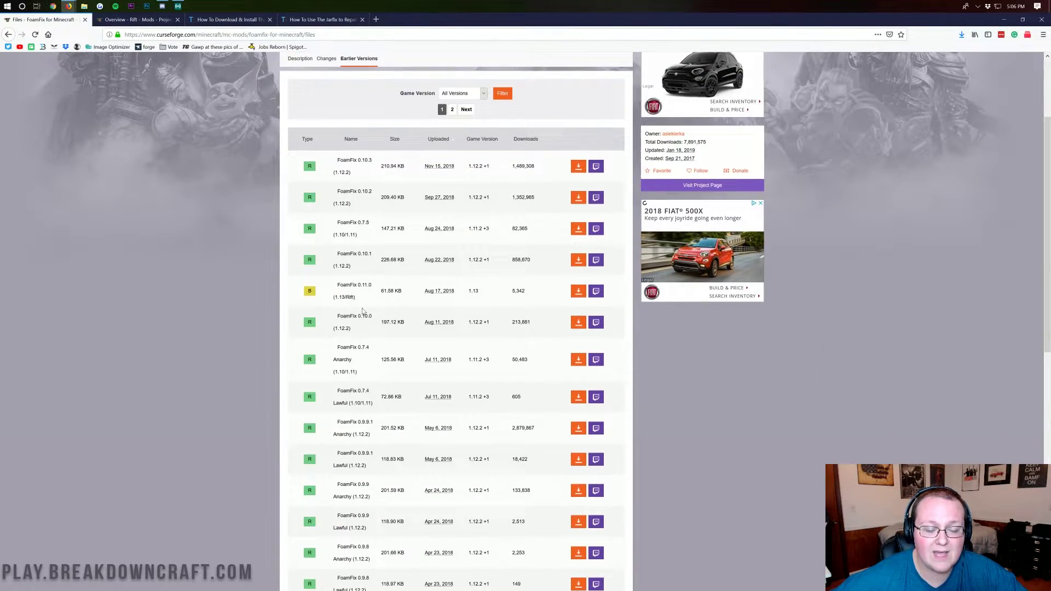
pyautogui.moveTo(345, 298); pyautogui.dragTo(333, 298)
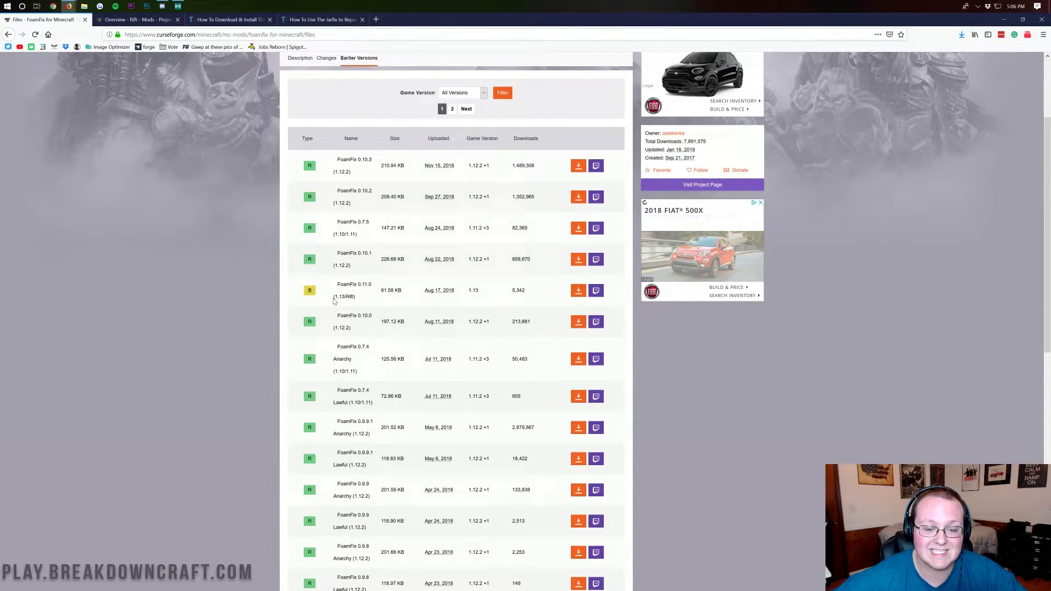
pyautogui.click(356, 300)
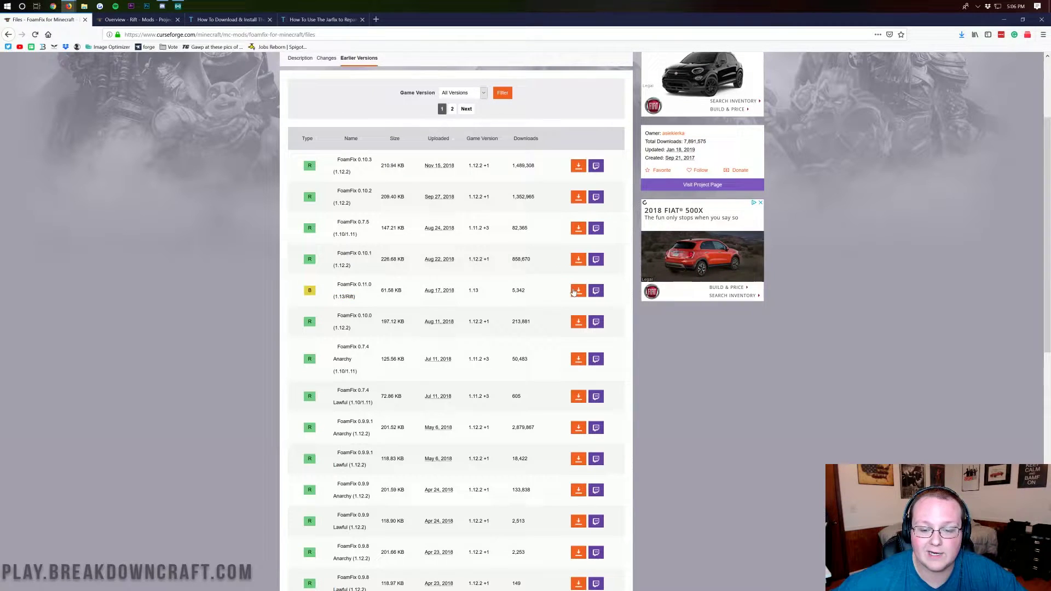
pyautogui.click(576, 291)
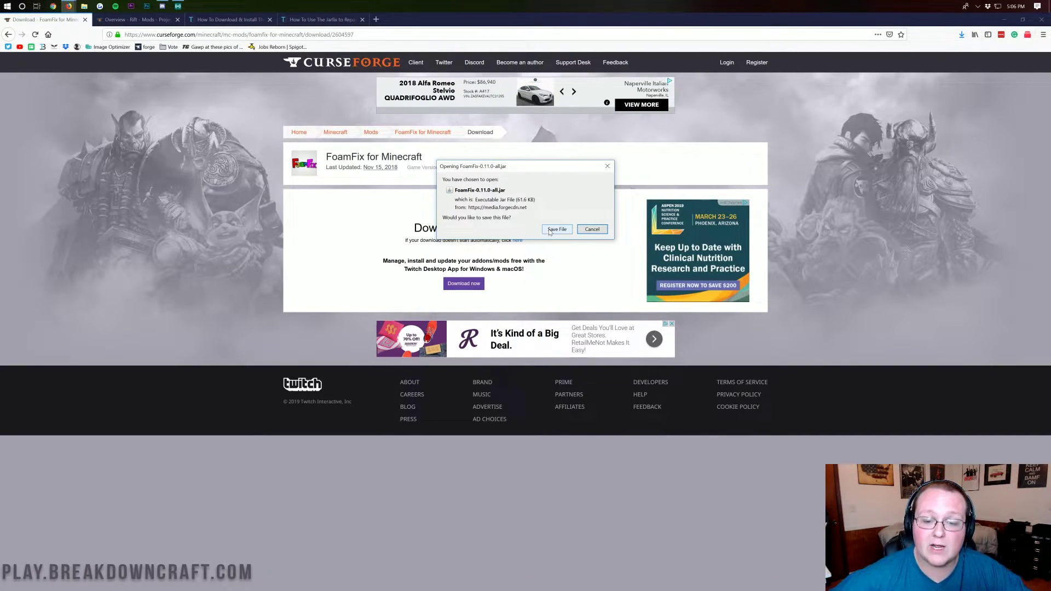
pyautogui.click(556, 229)
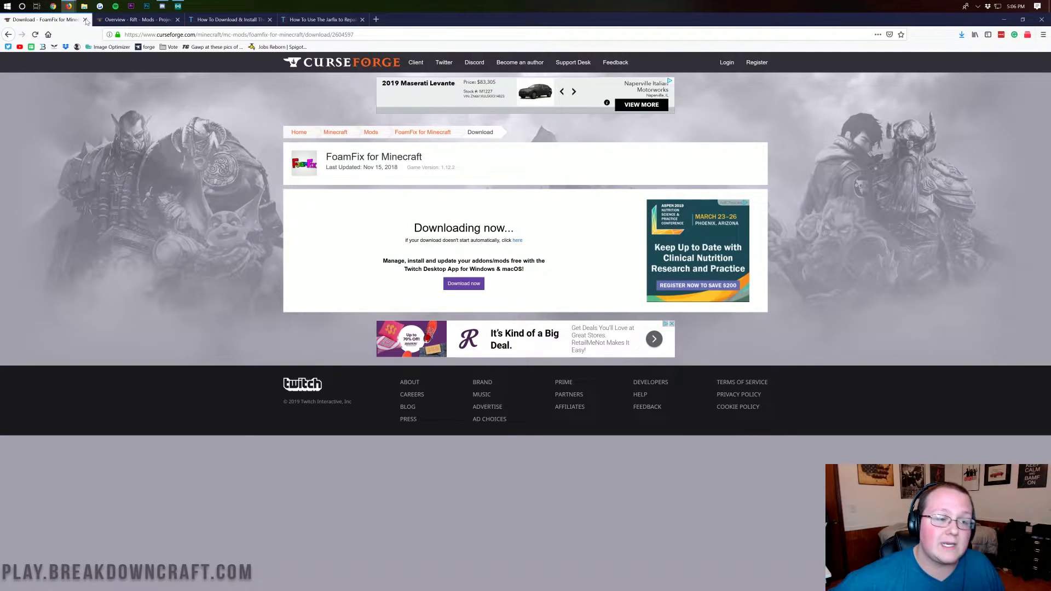
# - Download the latest Rift file from its project page and save Rift-1.0.4-66.jar
pyautogui.click(136, 19)
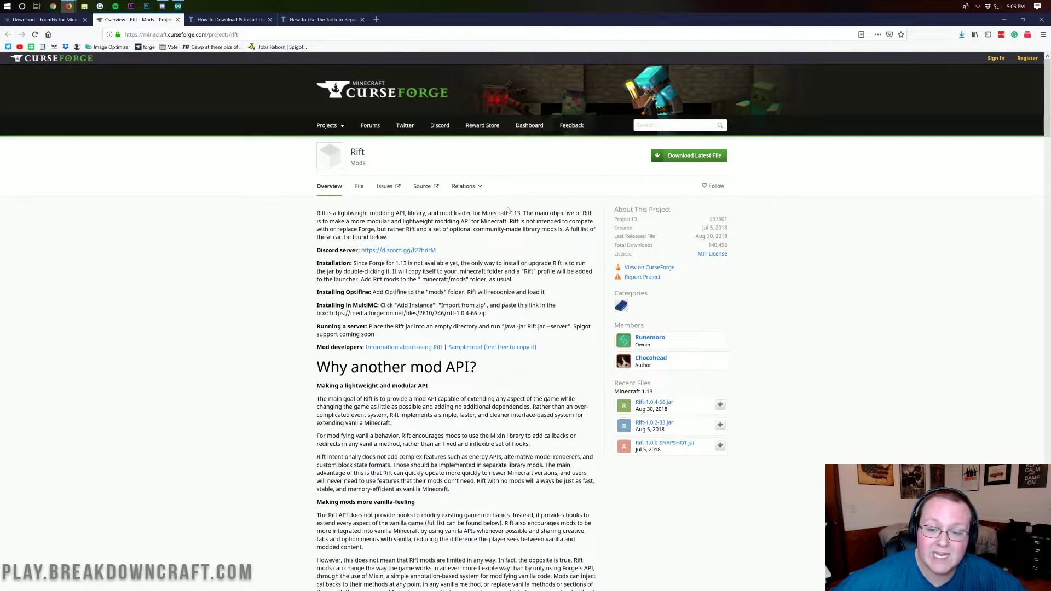
pyautogui.click(670, 157)
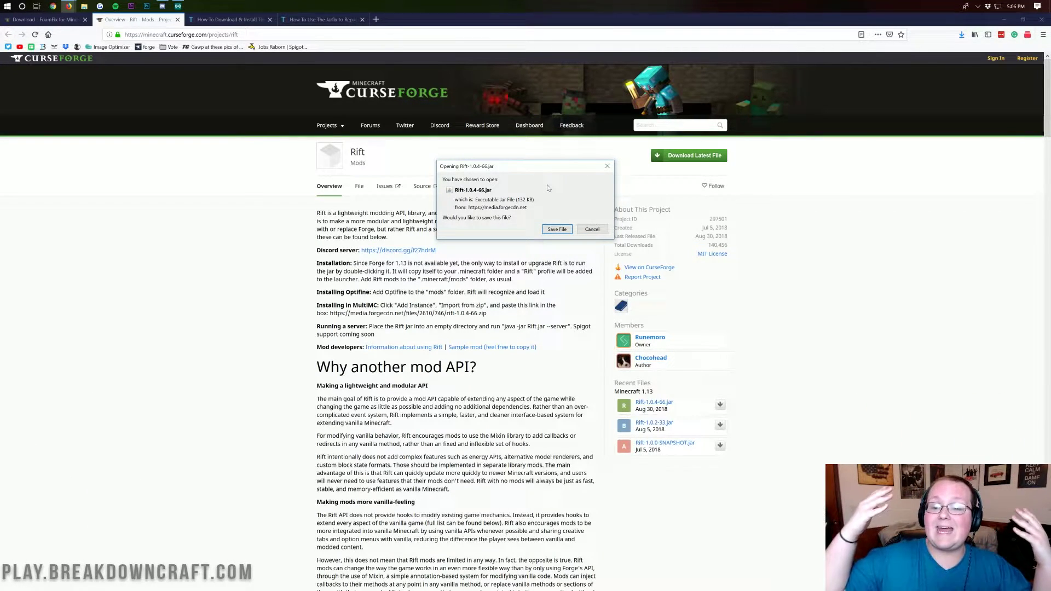
pyautogui.click(740, 249)
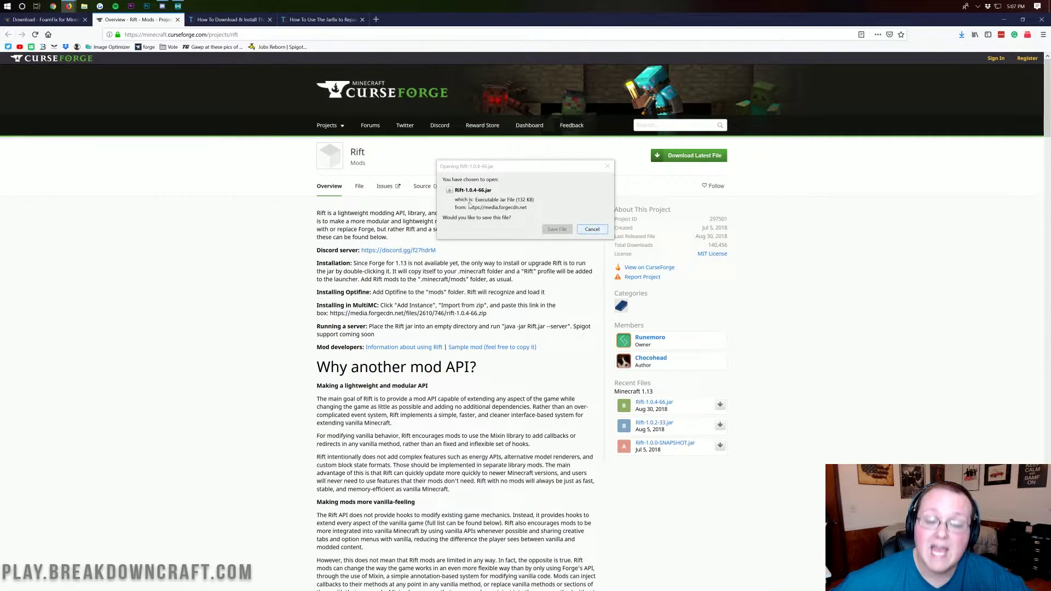
pyautogui.click(551, 232)
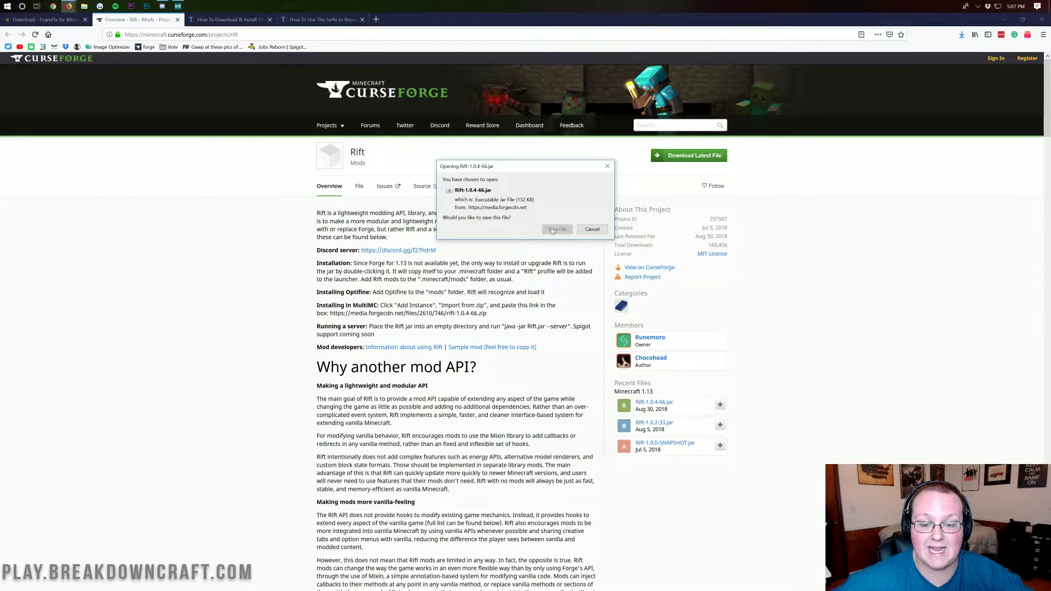
pyautogui.click(554, 230)
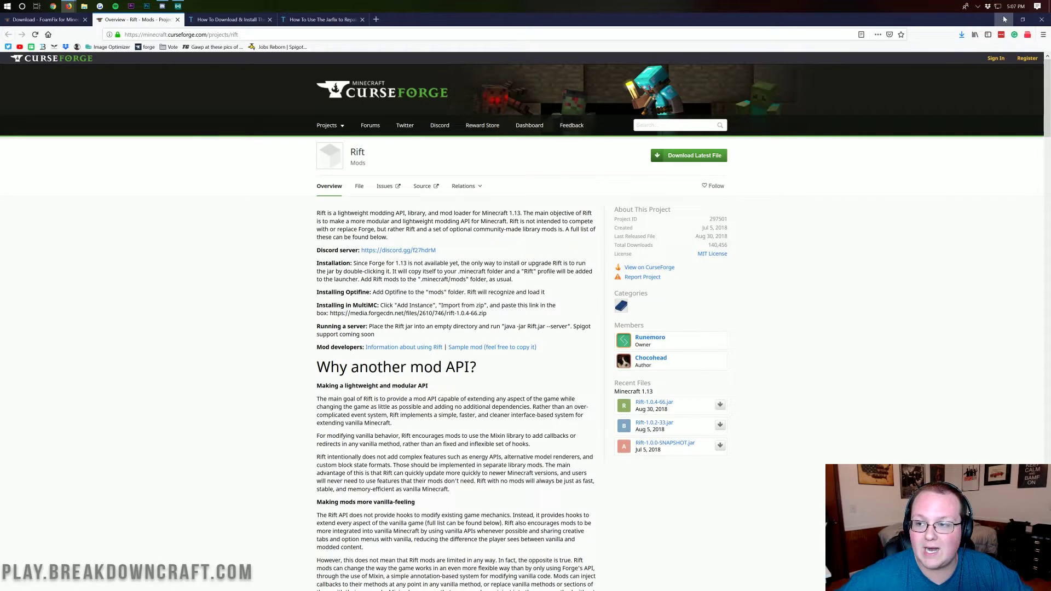
# - Minimize the browser and move both downloaded jar files together toward the middle of the desktop
pyautogui.click(1004, 20)
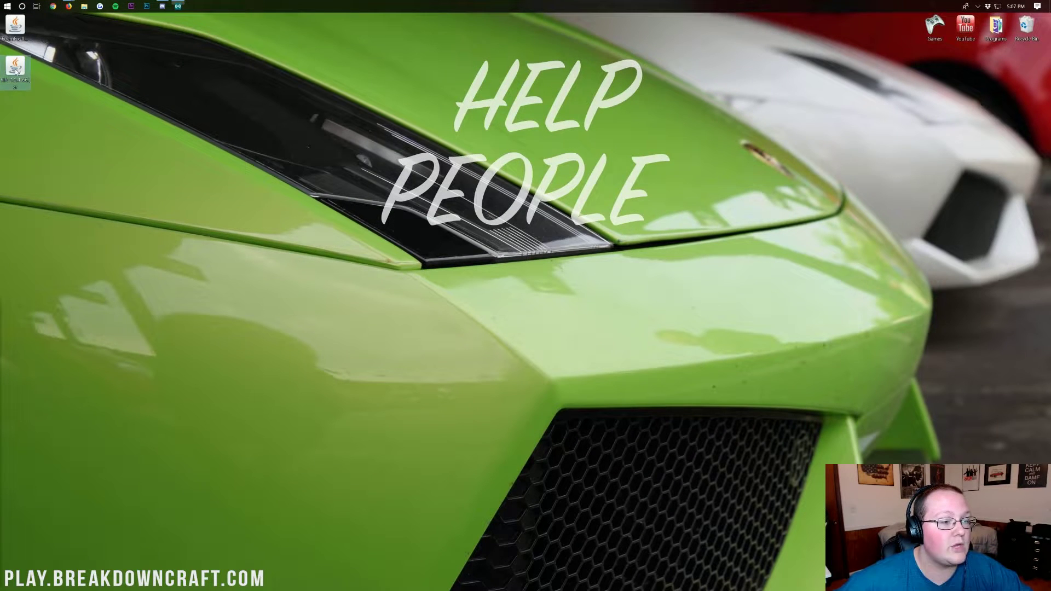
pyautogui.moveTo(41, 87); pyautogui.dragTo(423, 90)
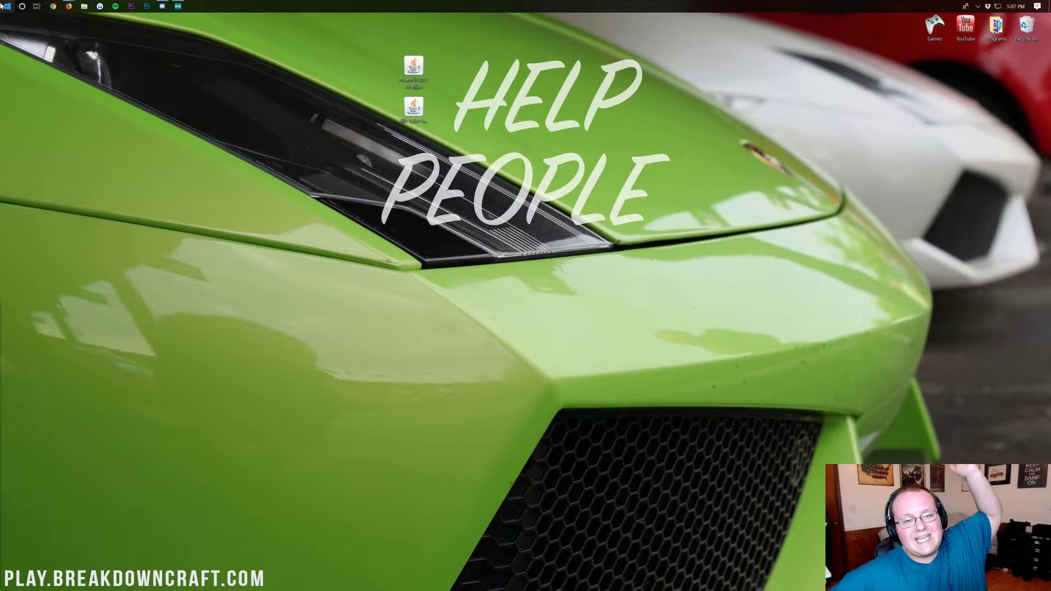
# - Search Windows for "downloads", open the Downloads folder beside the two desktop jar files, and close it
pyautogui.click(6, 6)
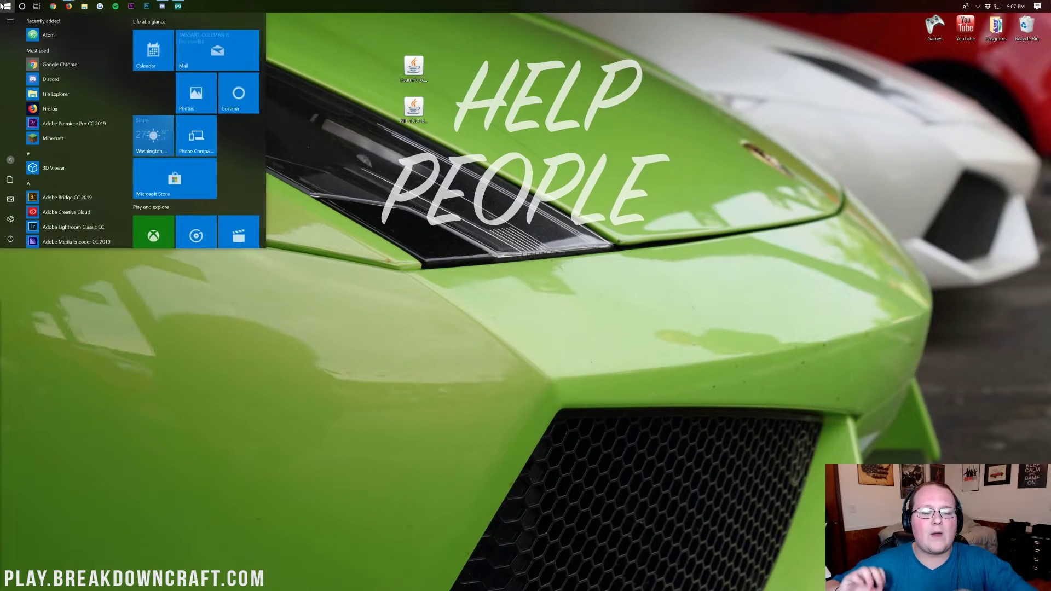
pyautogui.write('downloads')
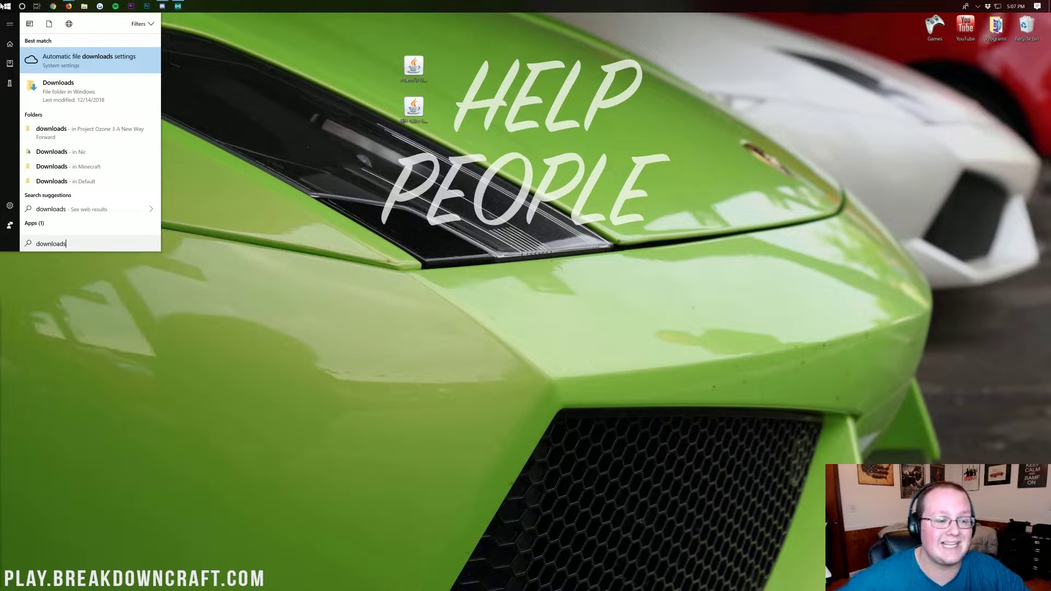
pyautogui.click(58, 87)
pyautogui.moveTo(379, 50); pyautogui.dragTo(433, 152)
pyautogui.moveTo(414, 104); pyautogui.dragTo(299, 285)
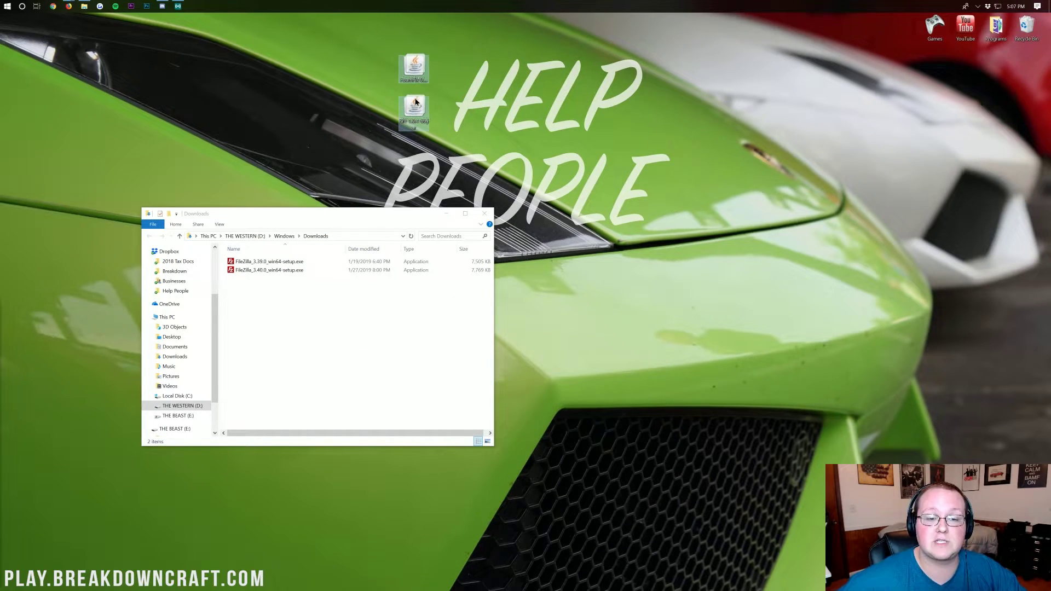
pyautogui.click(491, 217)
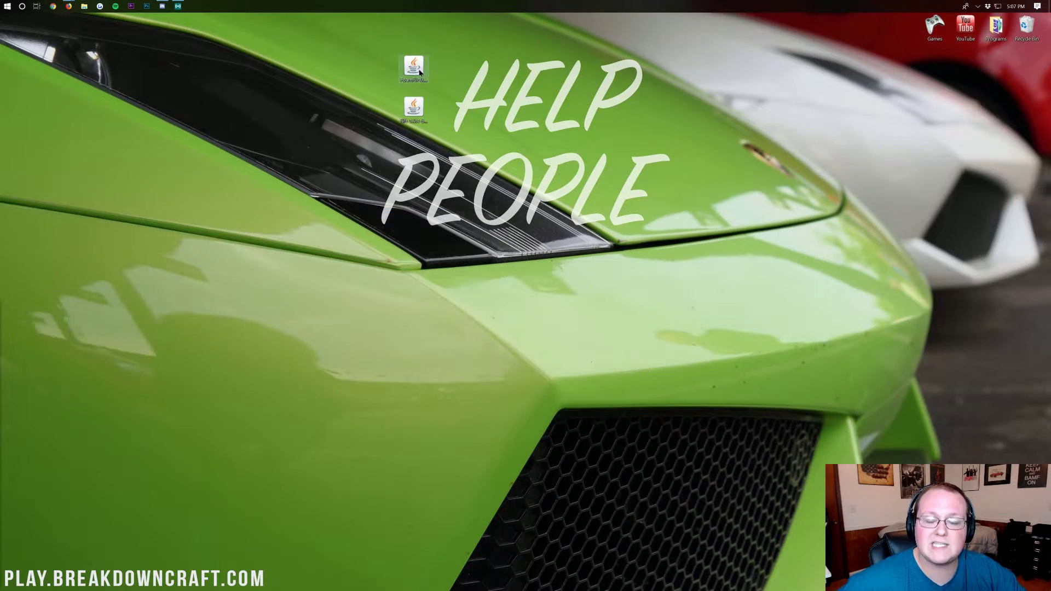
# - Move the FoamFix jar away from the Rift jar on the desktop and bring up the app chooser for the Rift jar
pyautogui.moveTo(414, 65); pyautogui.dragTo(660, 114)
pyautogui.click(412, 112)
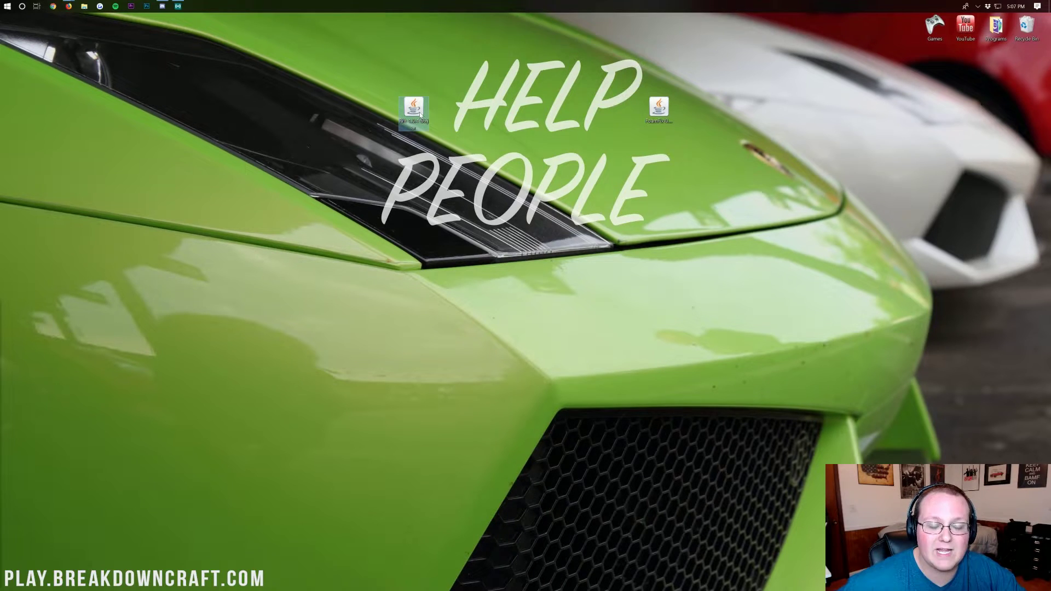
pyautogui.rightClick(420, 115)
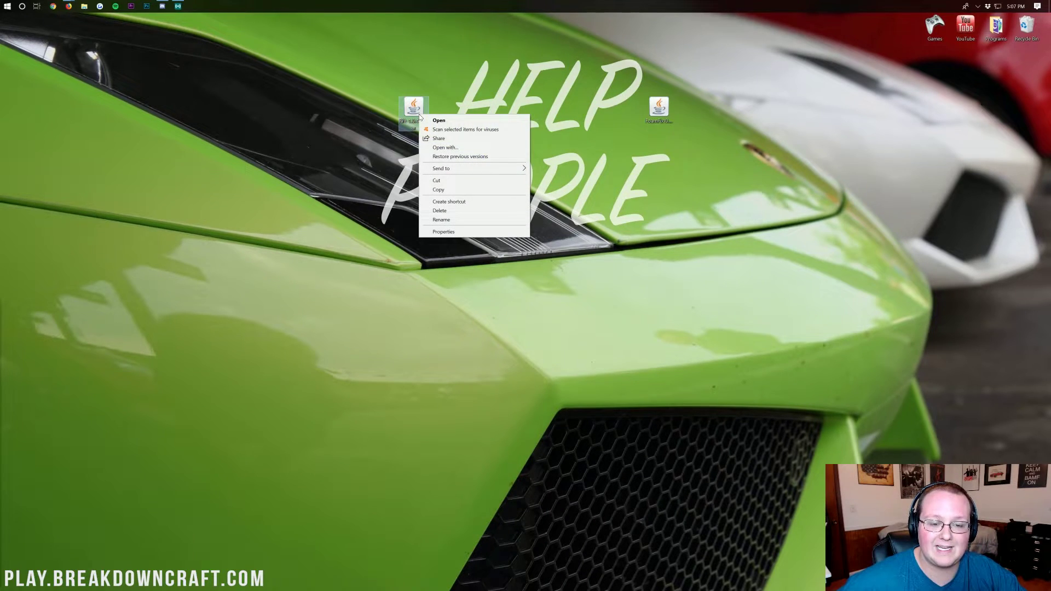
pyautogui.click(444, 147)
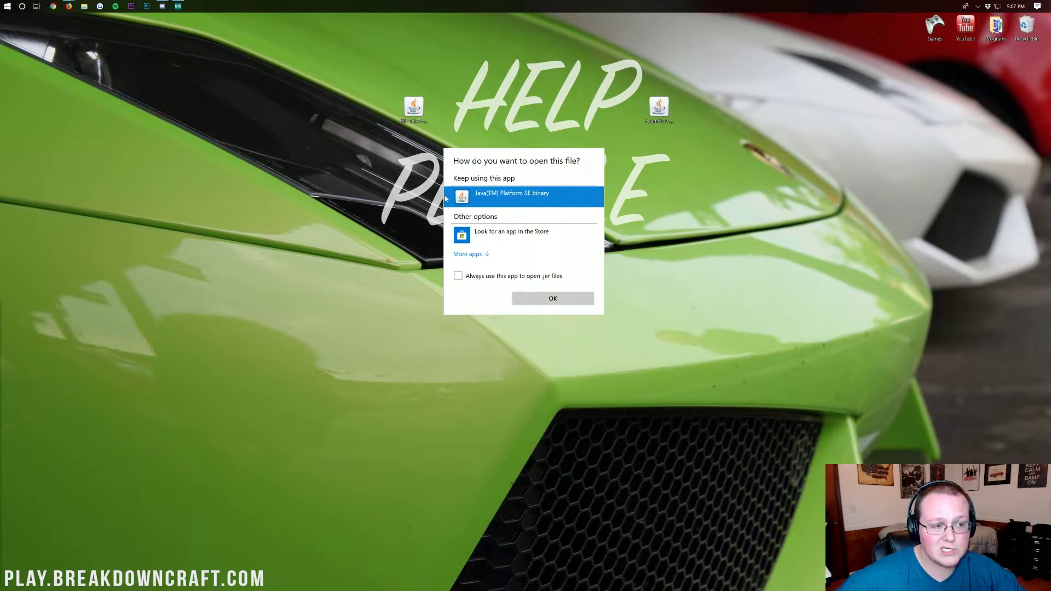
# - Dismiss the app chooser and switch back to the Firefox window
pyautogui.click(71, 8)
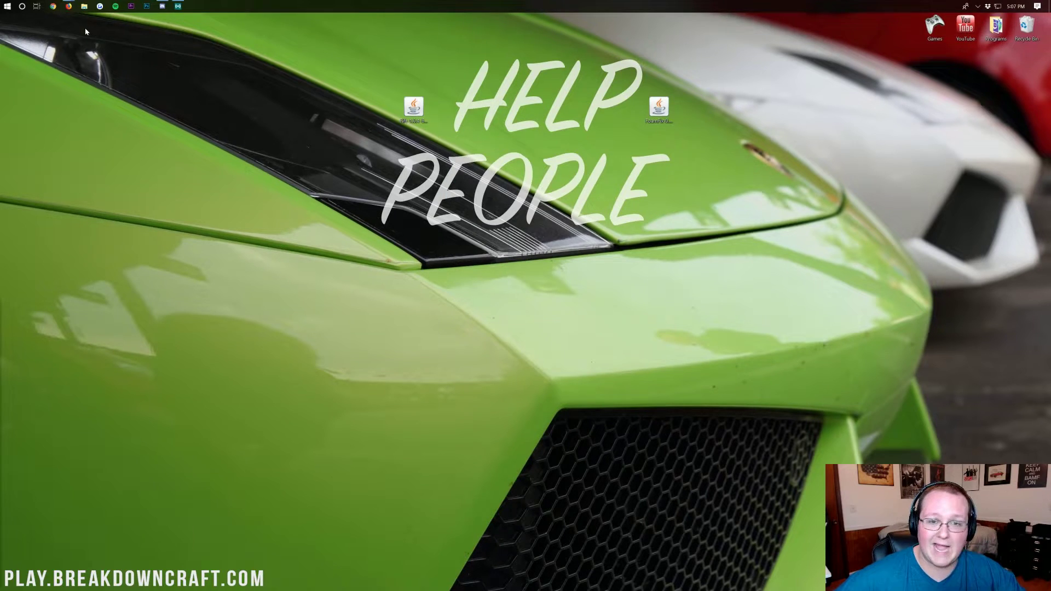
pyautogui.moveTo(69, 5)
pyautogui.click(160, 52)
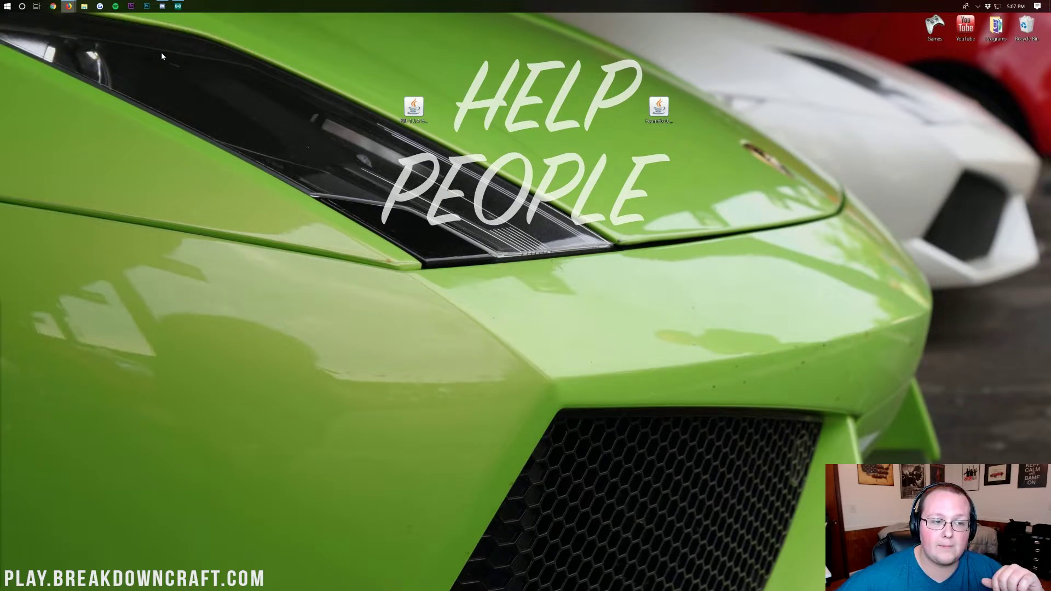
# - Examine the guide on downloading and installing the Java SE Development Kit, from its download link through the install steps
pyautogui.click(225, 20)
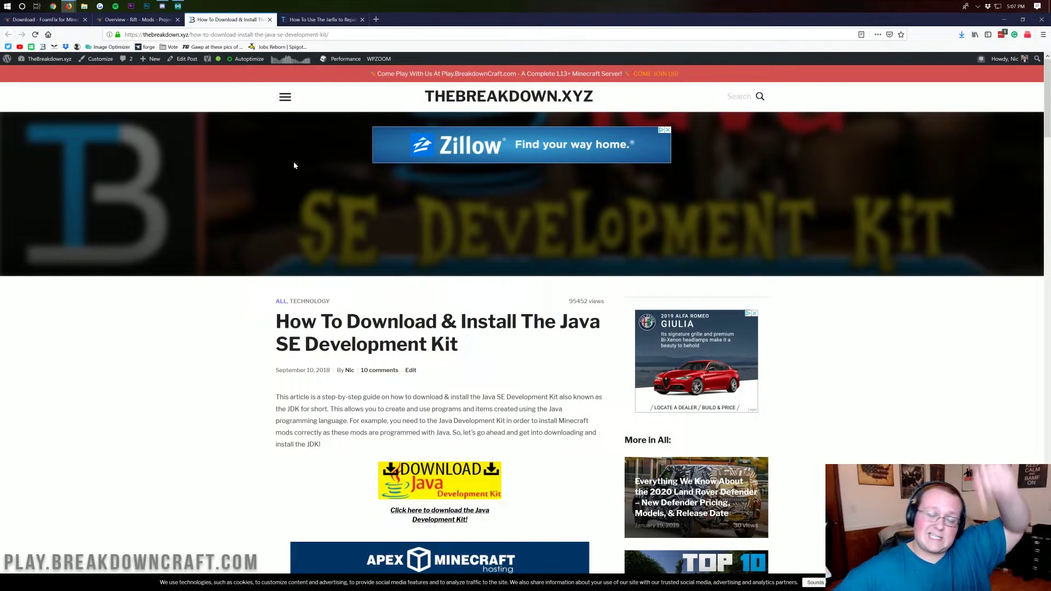
pyautogui.scroll(-5, 302, 353)
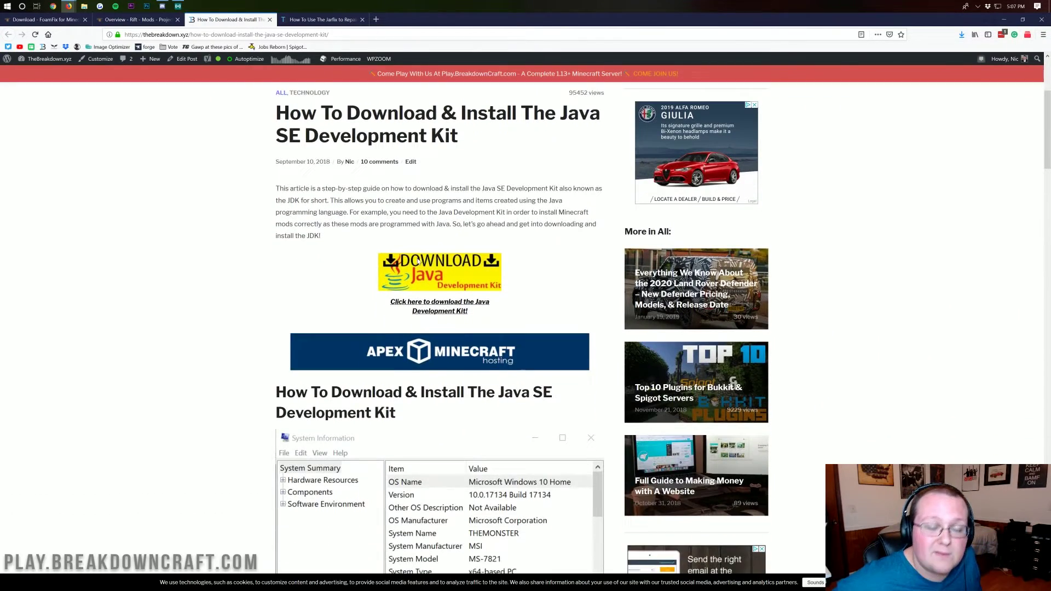
pyautogui.scroll(-13, 326, 196)
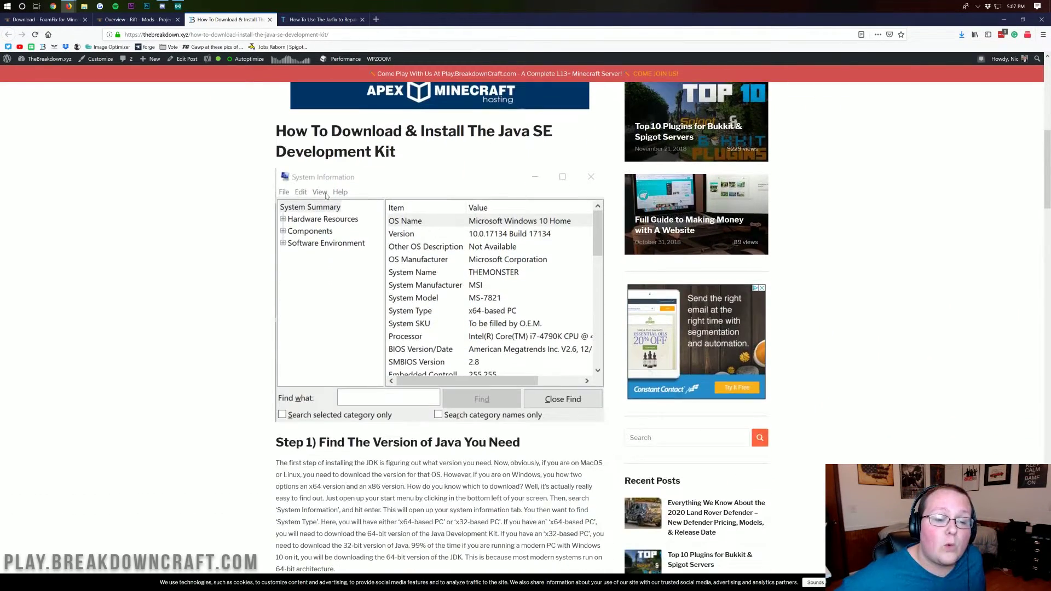
pyautogui.scroll(-6, 326, 196)
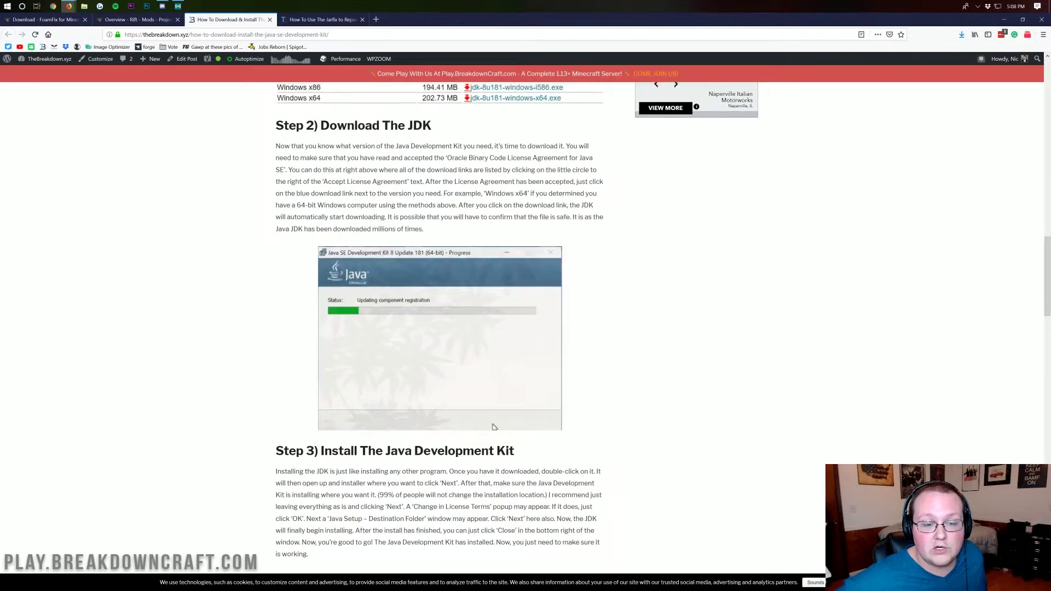
pyautogui.scroll(12, 326, 196)
pyautogui.scroll(12, 326, 196)
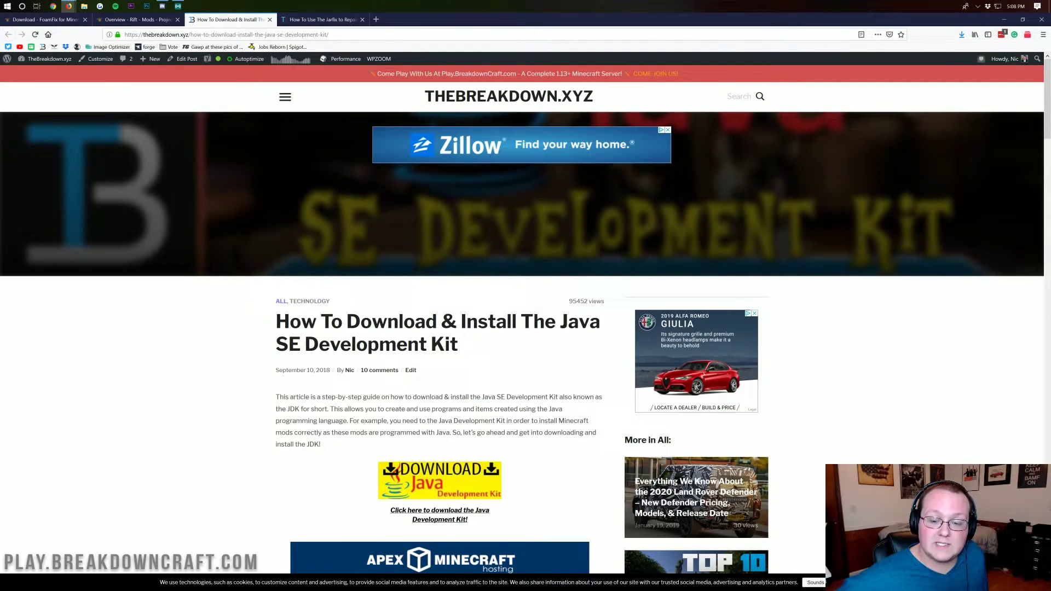
pyautogui.moveTo(569, 301); pyautogui.dragTo(586, 301)
pyautogui.click(521, 289)
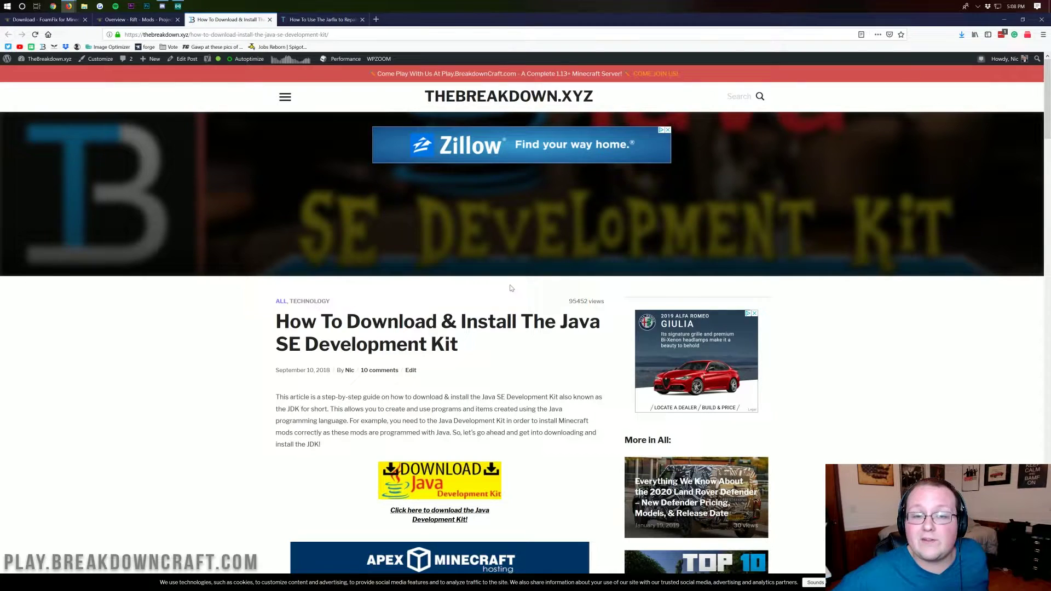
pyautogui.scroll(-3, 511, 288)
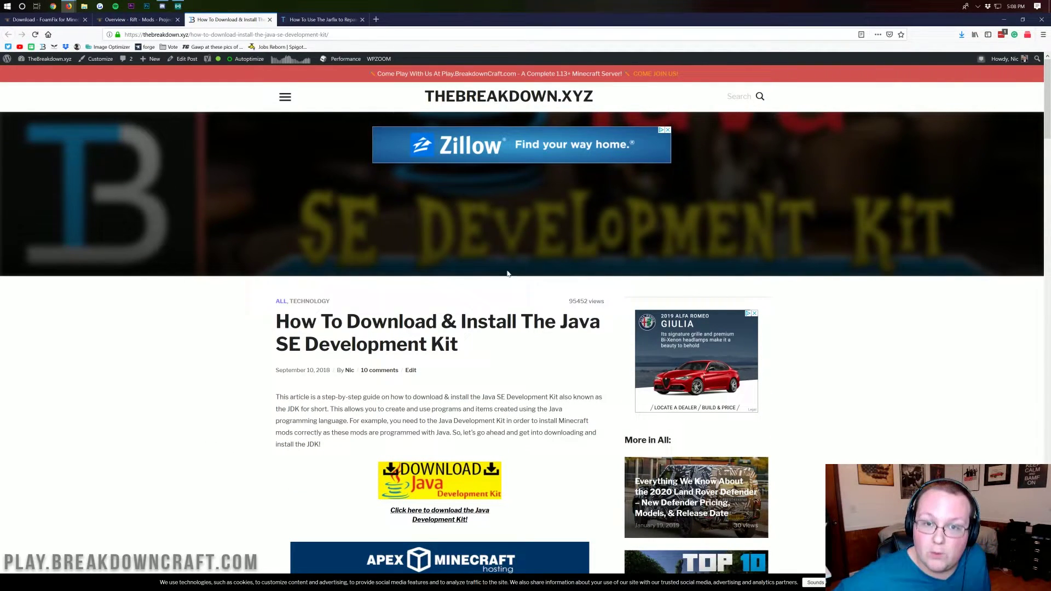
# - Look over the guide on using Jarfix to repair .jar files and return to its download link
pyautogui.click(325, 21)
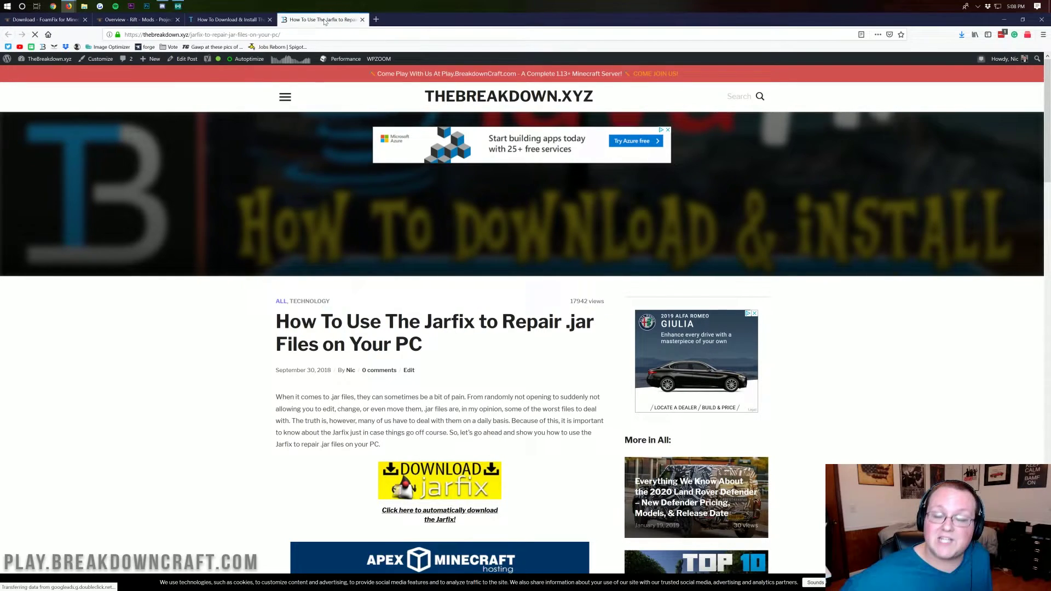
pyautogui.scroll(-10, 469, 281)
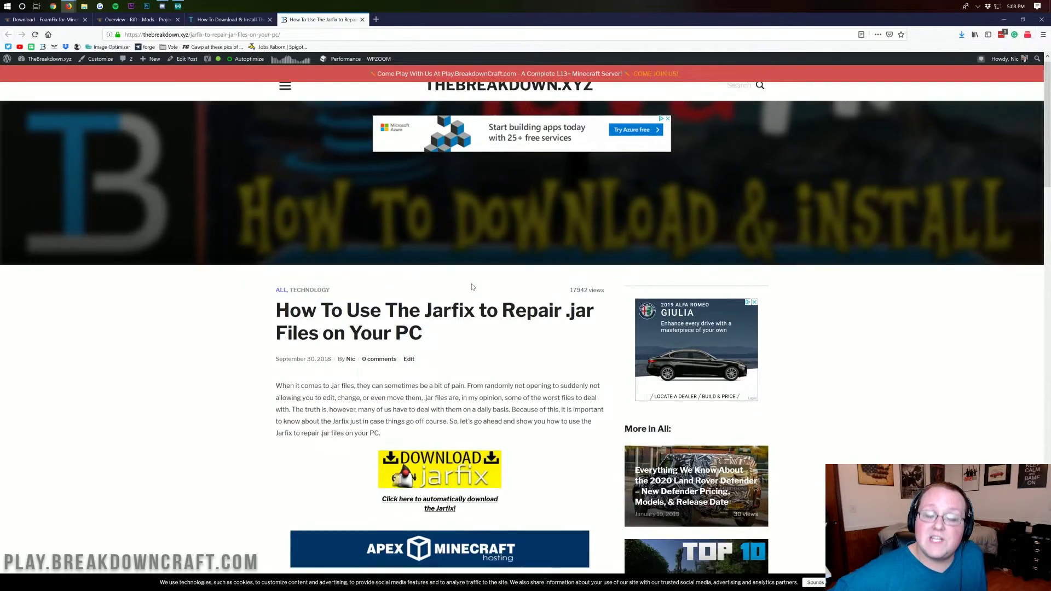
pyautogui.scroll(5, 469, 281)
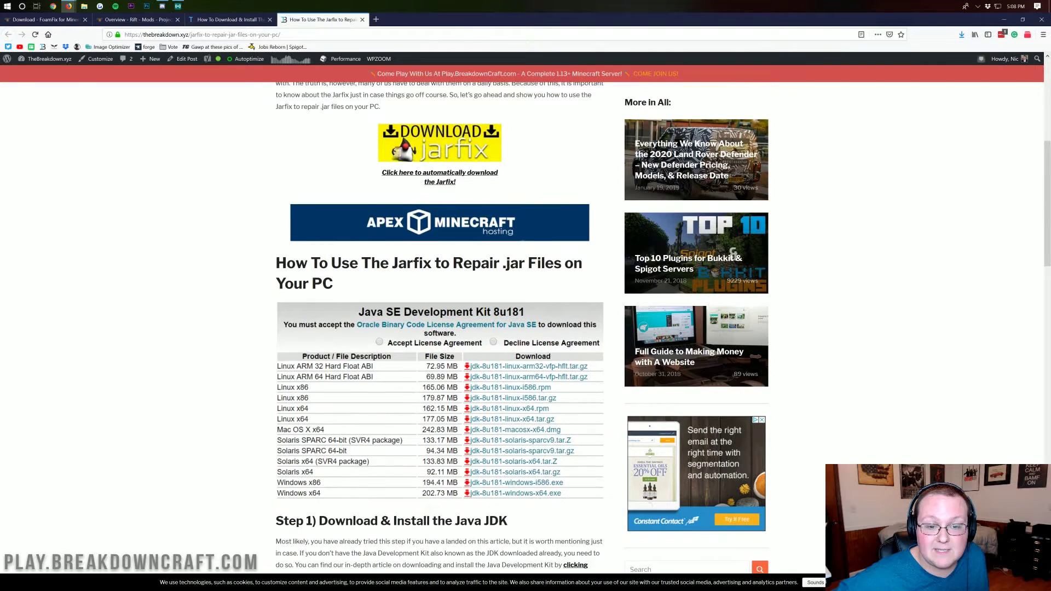
pyautogui.scroll(5, 444, 329)
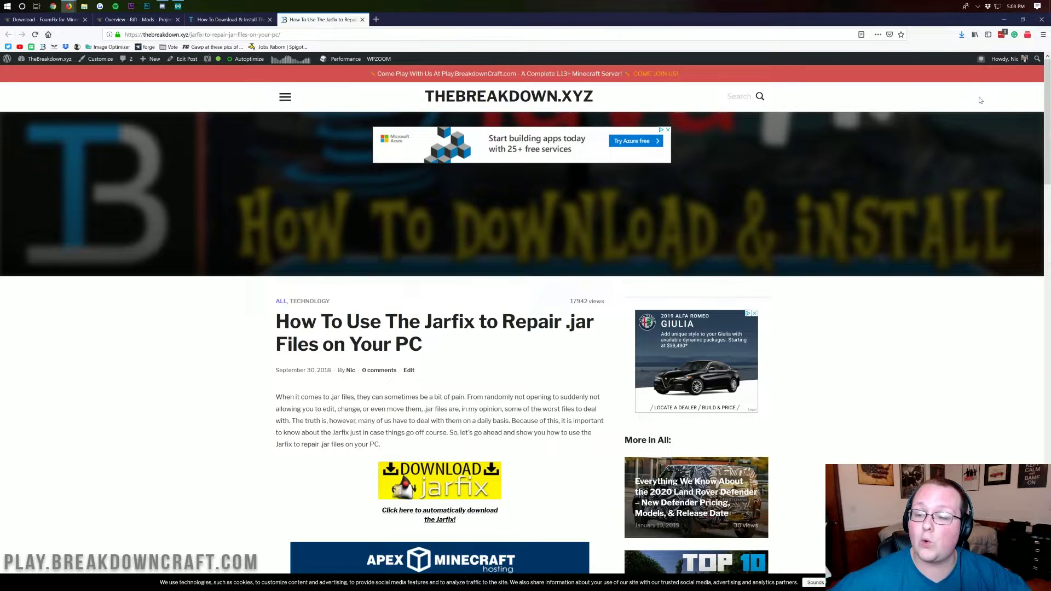
# - Minimize the browser, run the Rift jar with Java(TM) Platform SE binary, and close the installer's completion dialog
pyautogui.click(1004, 19)
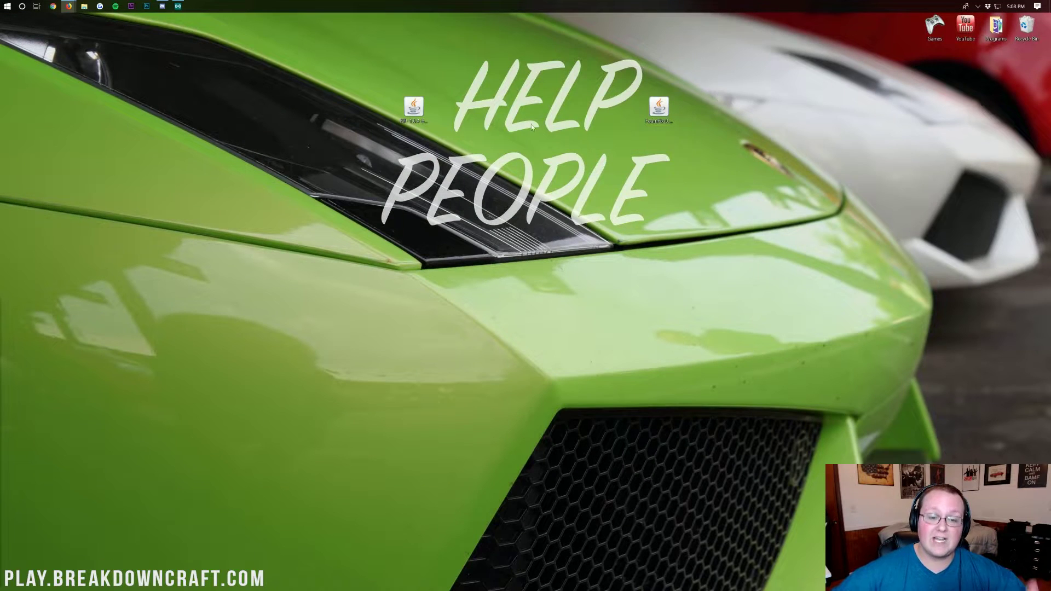
pyautogui.rightClick(422, 113)
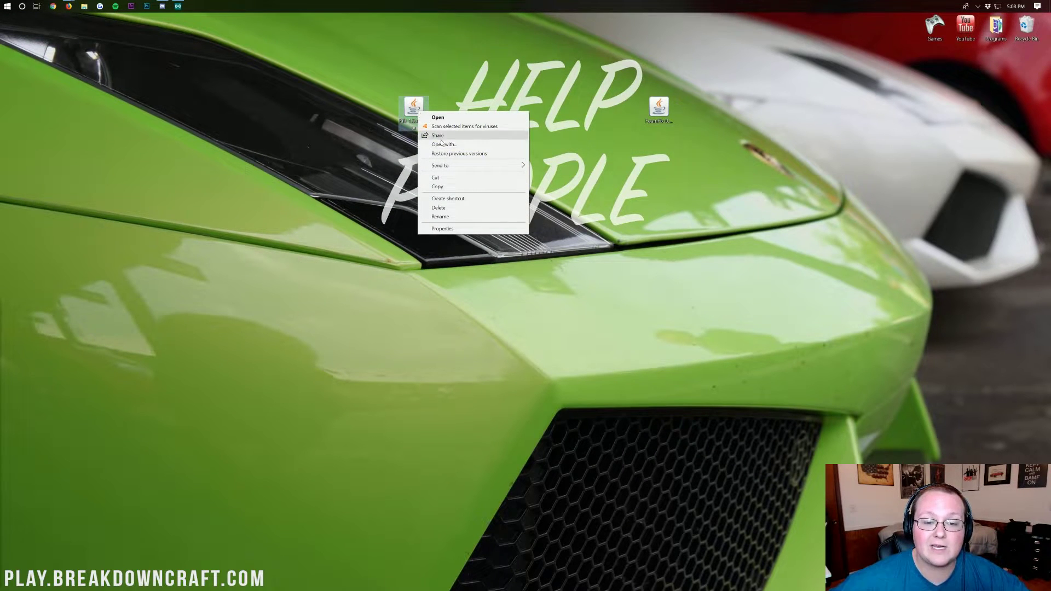
pyautogui.click(443, 144)
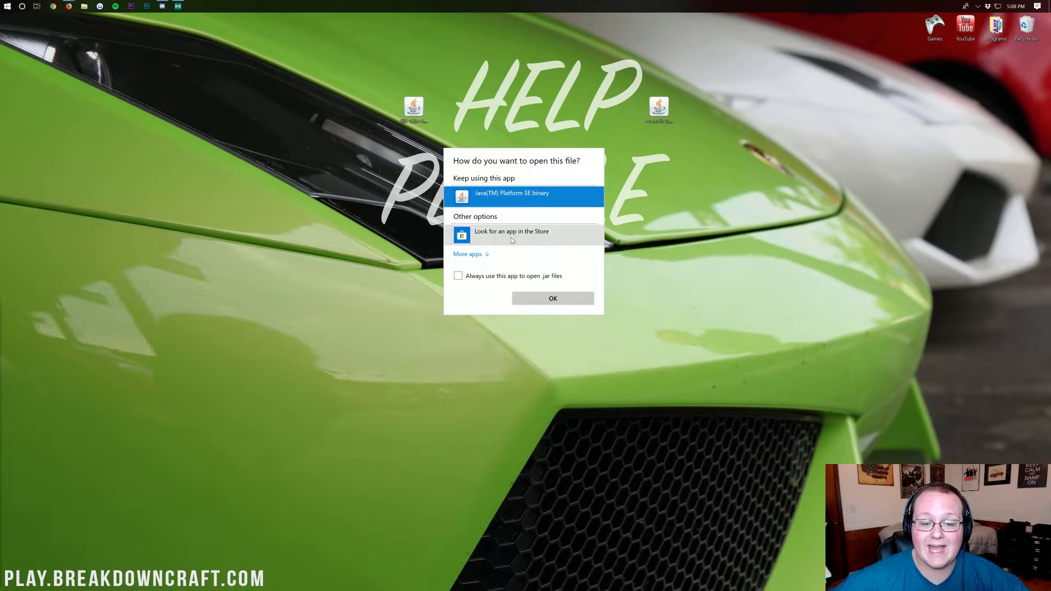
pyautogui.click(541, 300)
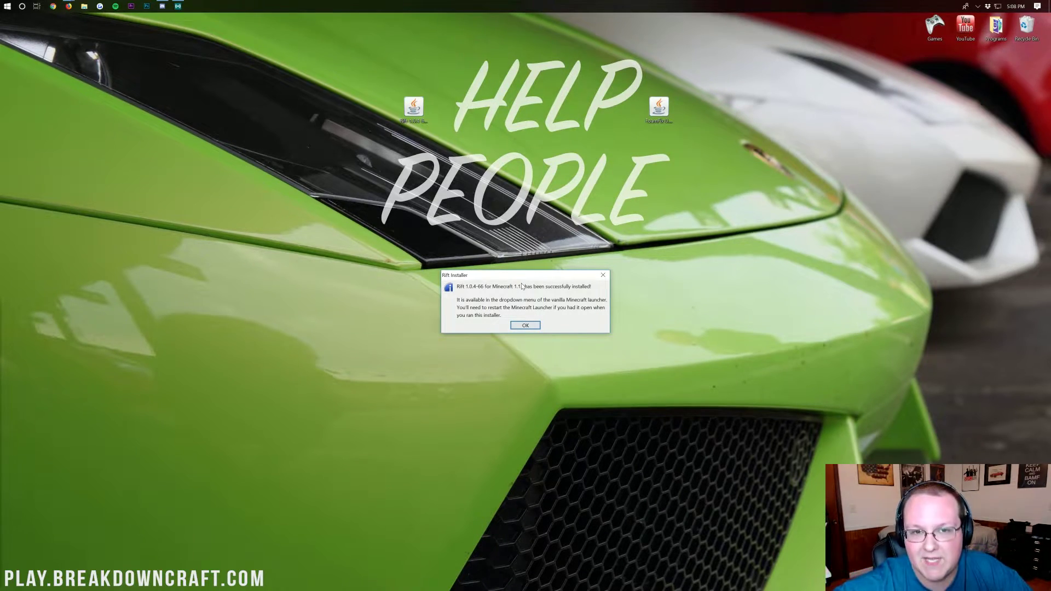
pyautogui.click(528, 326)
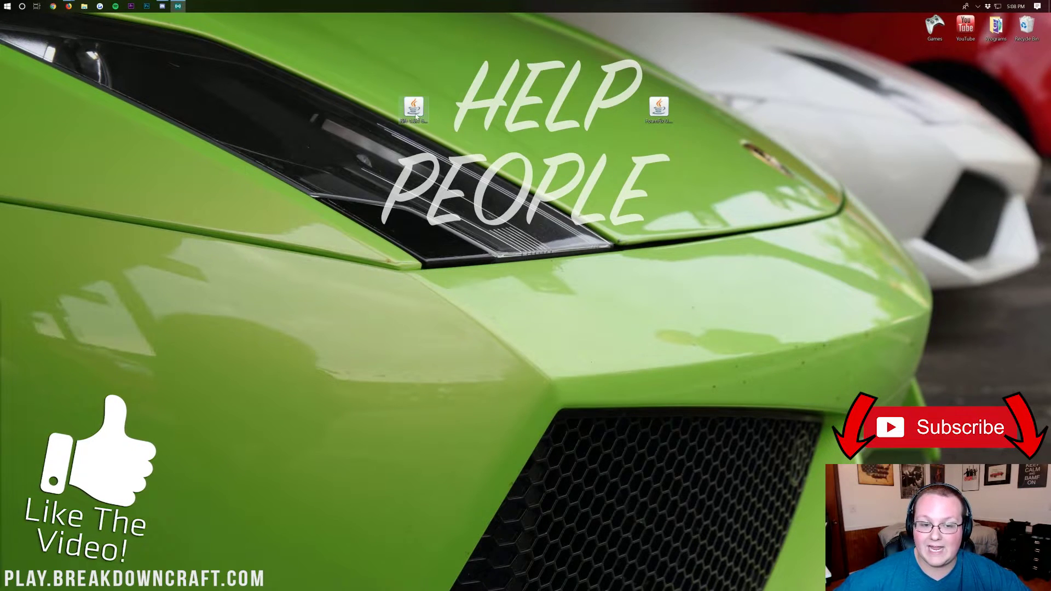
# - Move the Rift jar aside on the desktop and put the FoamFix jar in its former place
pyautogui.moveTo(413, 108); pyautogui.dragTo(168, 150)
pyautogui.moveTo(665, 109); pyautogui.dragTo(427, 100)
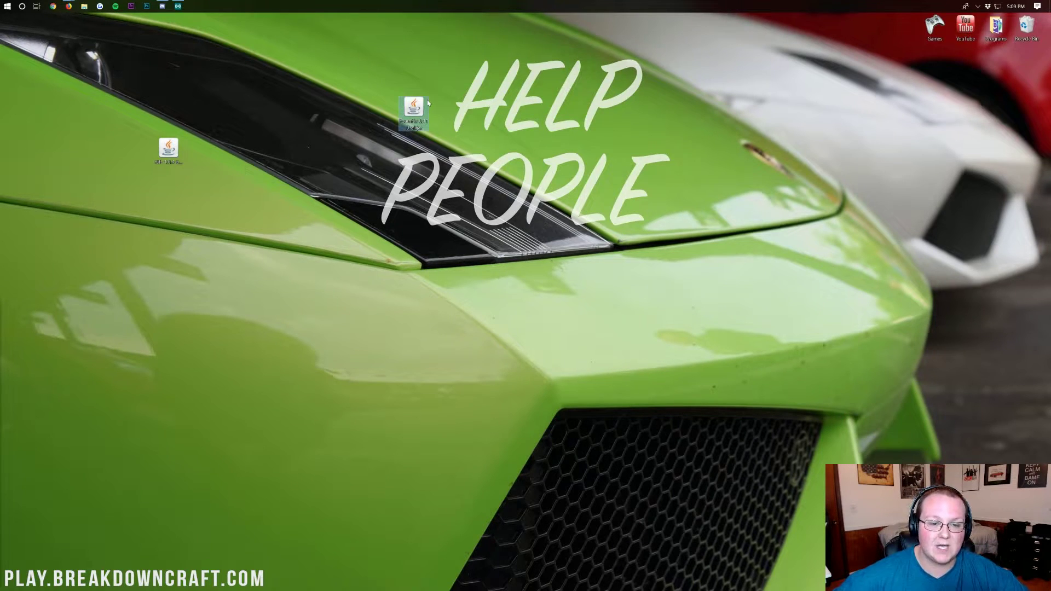
# - Search Windows for the Run app and use it to open %appdata%
pyautogui.click(7, 5)
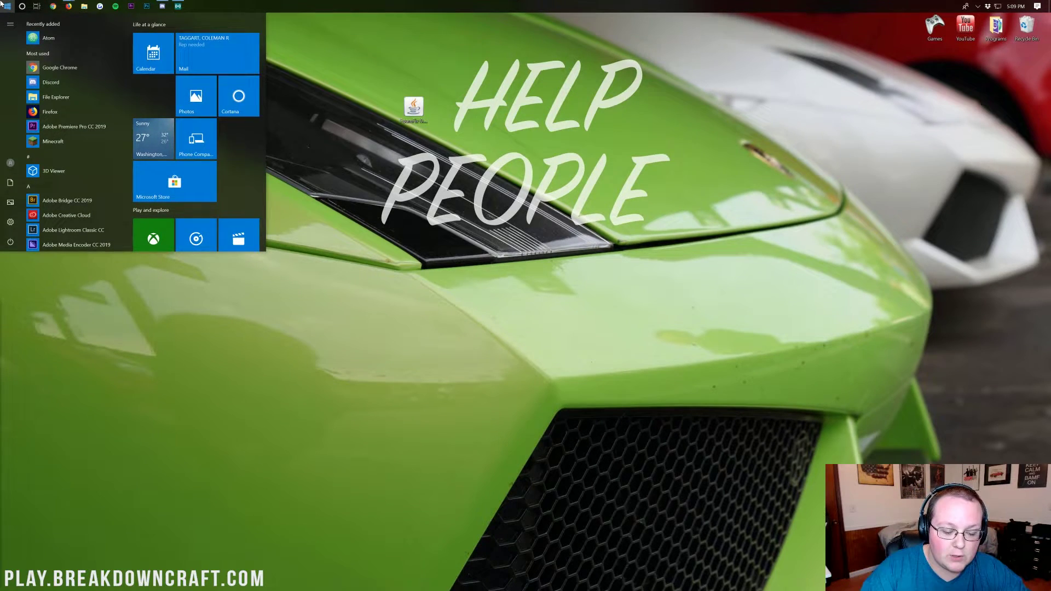
pyautogui.write('ru')
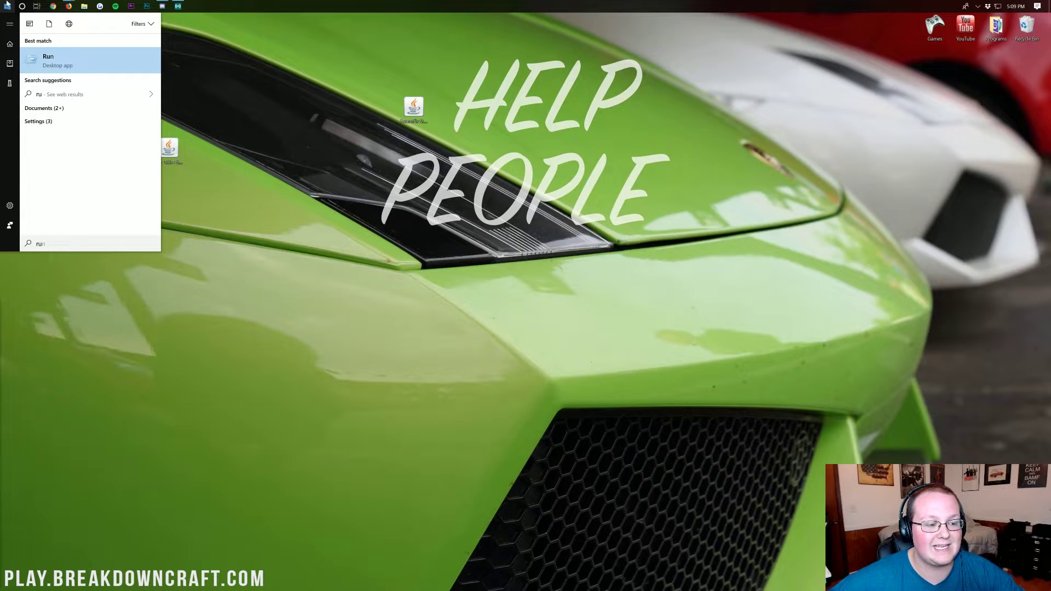
pyautogui.click(56, 66)
pyautogui.moveTo(116, 29); pyautogui.dragTo(550, 152)
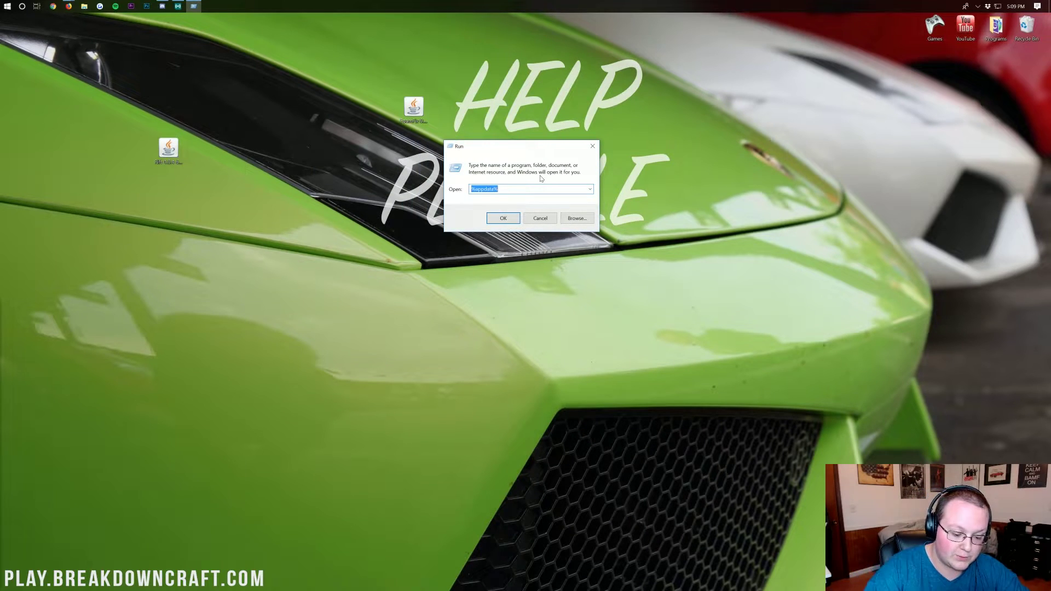
pyautogui.write('%app')
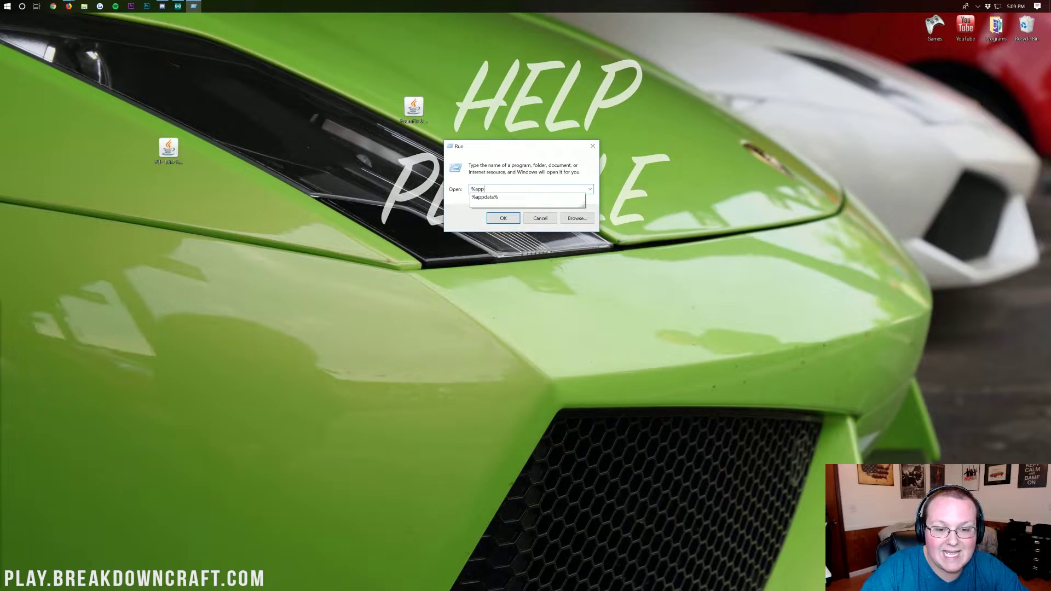
pyautogui.write('data%')
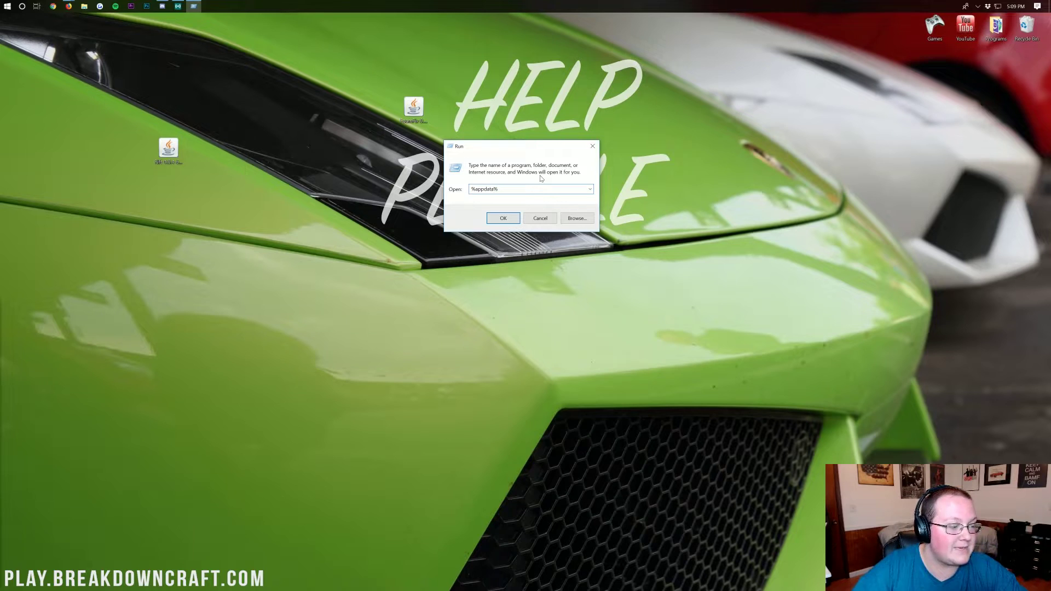
pyautogui.click(501, 219)
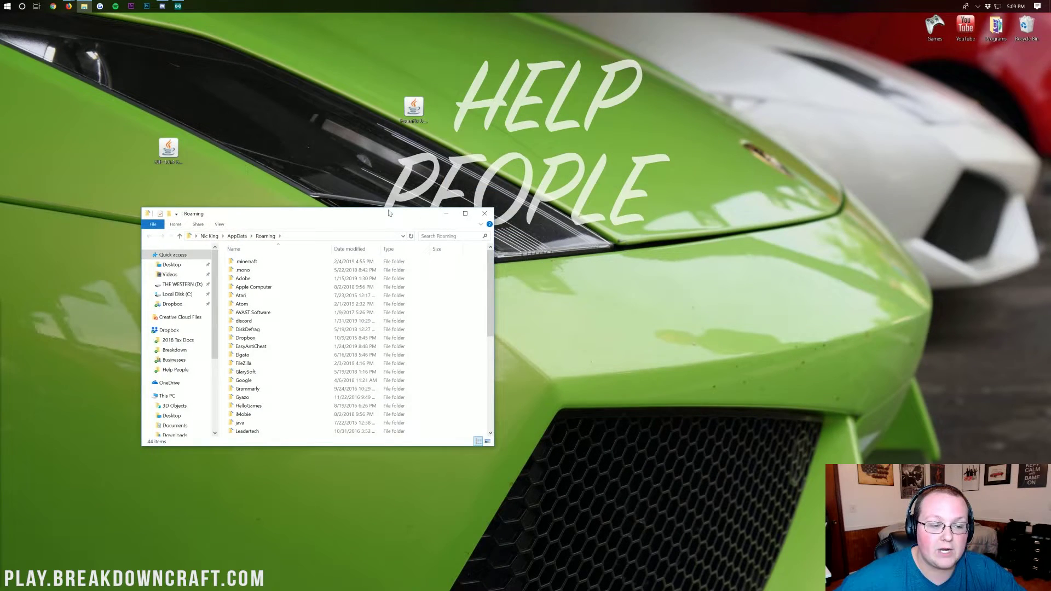
# - Move the Roaming window toward the middle of the desktop and open its .minecraft folder
pyautogui.moveTo(389, 213); pyautogui.dragTo(542, 155)
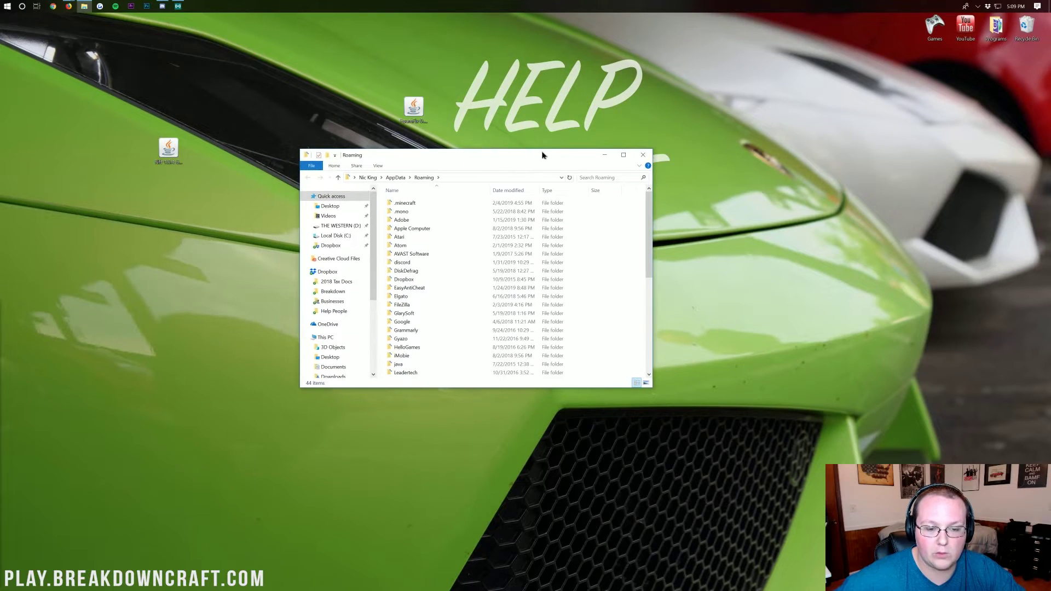
pyautogui.click(450, 202)
pyautogui.doubleClick(449, 202)
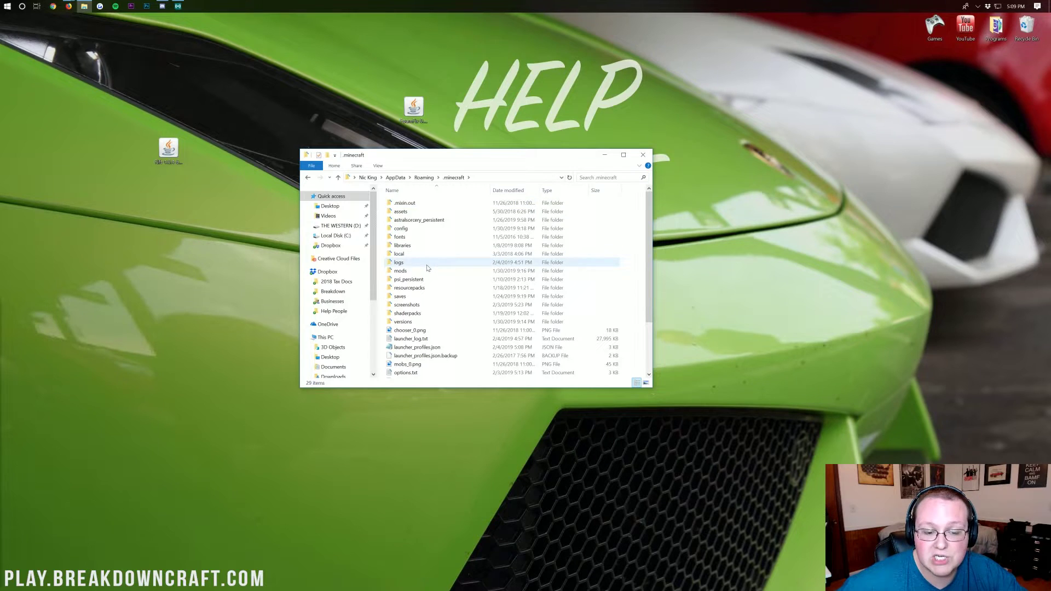
# - Delete the existing mods folder from .minecraft and create a new folder named mods
pyautogui.moveTo(419, 271); pyautogui.dragTo(673, 268)
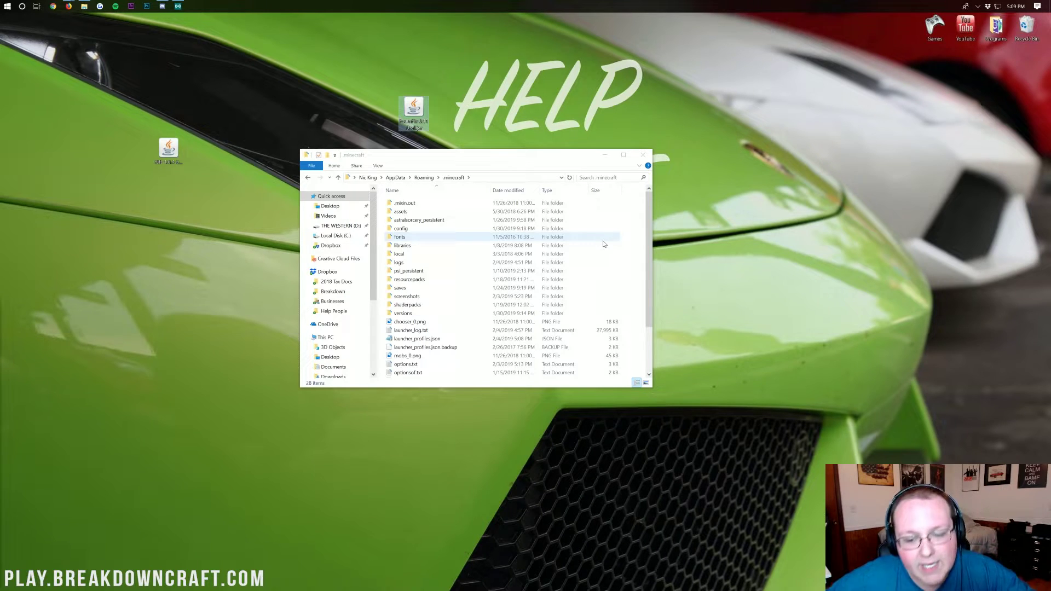
pyautogui.rightClick(638, 251)
pyautogui.moveTo(690, 351)
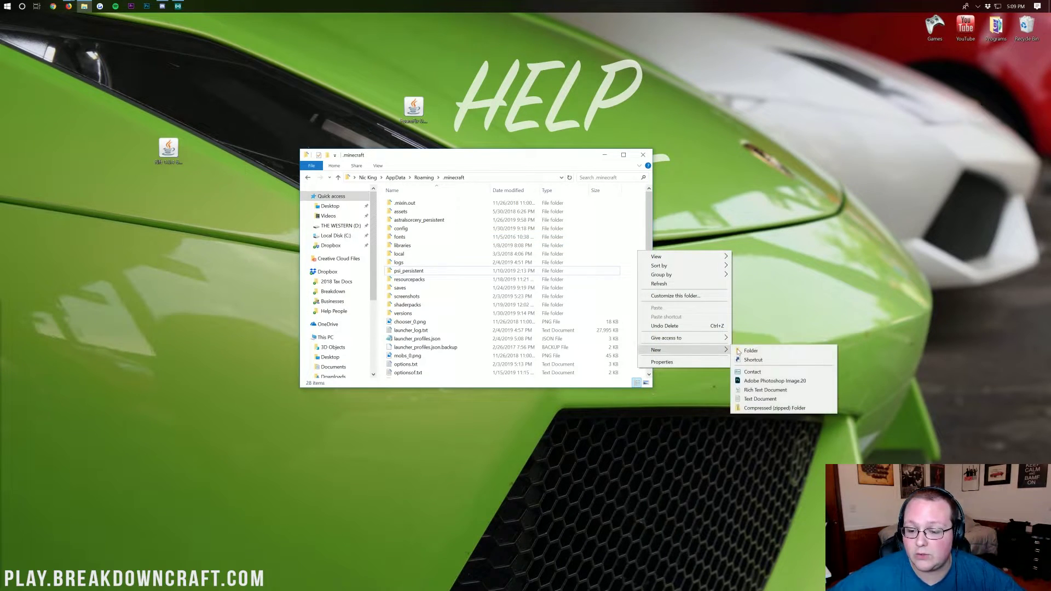
pyautogui.click(777, 351)
pyautogui.write('mods')
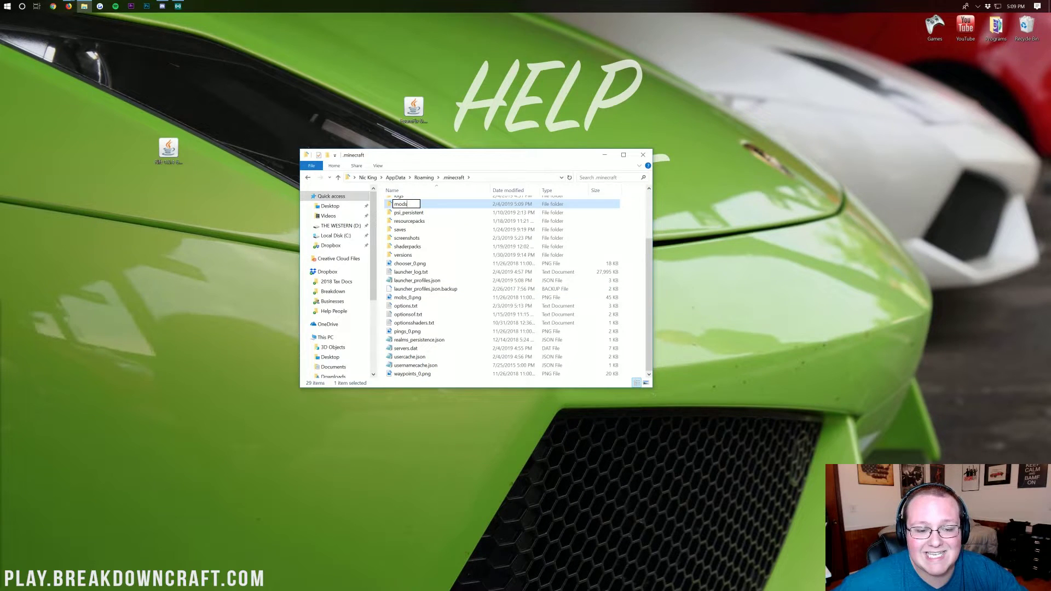
pyautogui.click(387, 205)
pyautogui.press('Return')
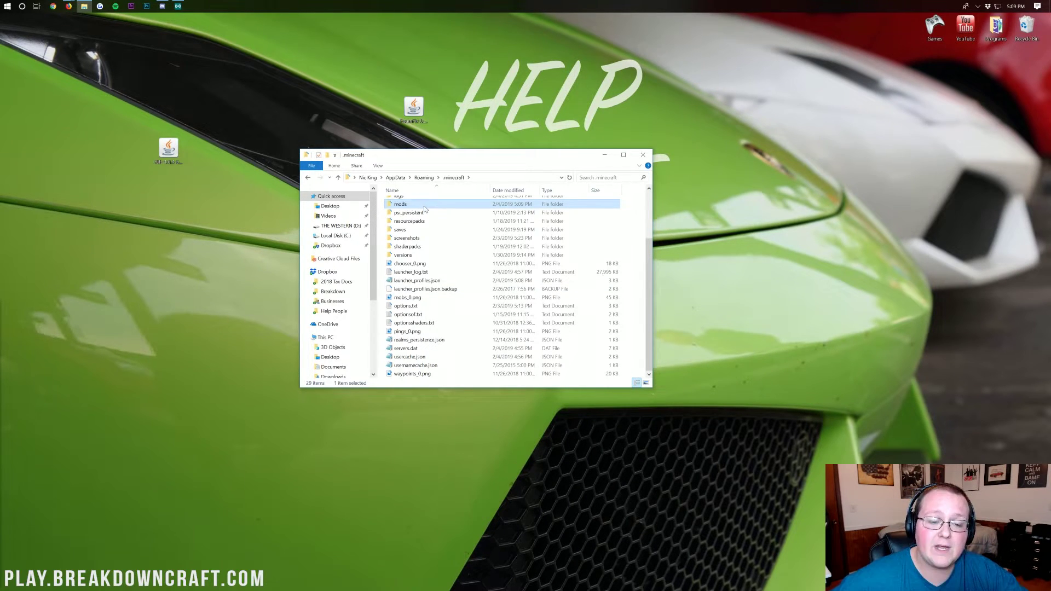
# - Open the new mods folder and move the FoamFix jar from the desktop into it
pyautogui.doubleClick(415, 207)
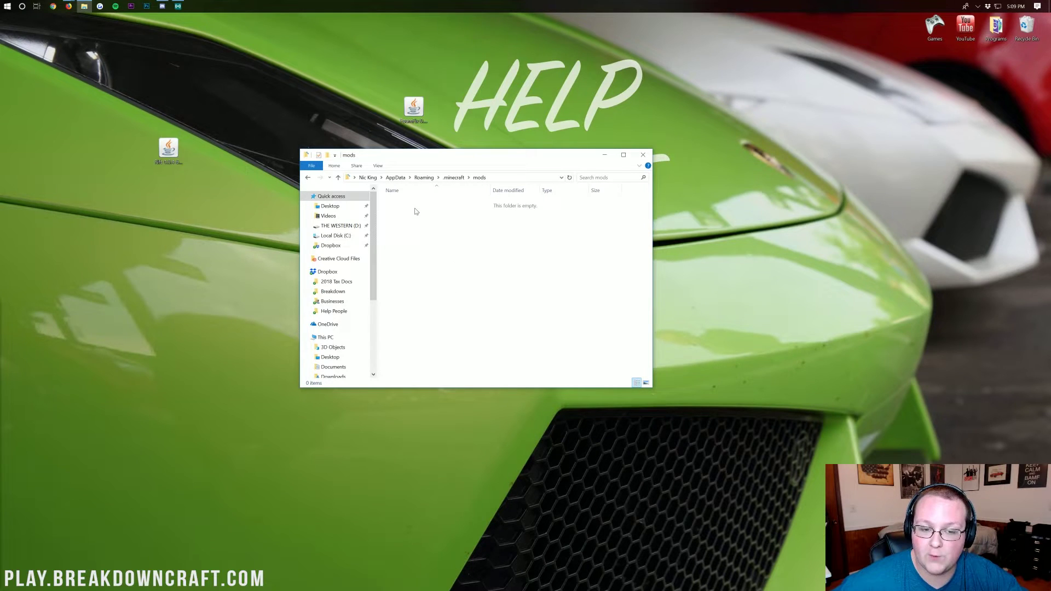
pyautogui.moveTo(407, 116); pyautogui.dragTo(437, 262)
pyautogui.click(437, 261)
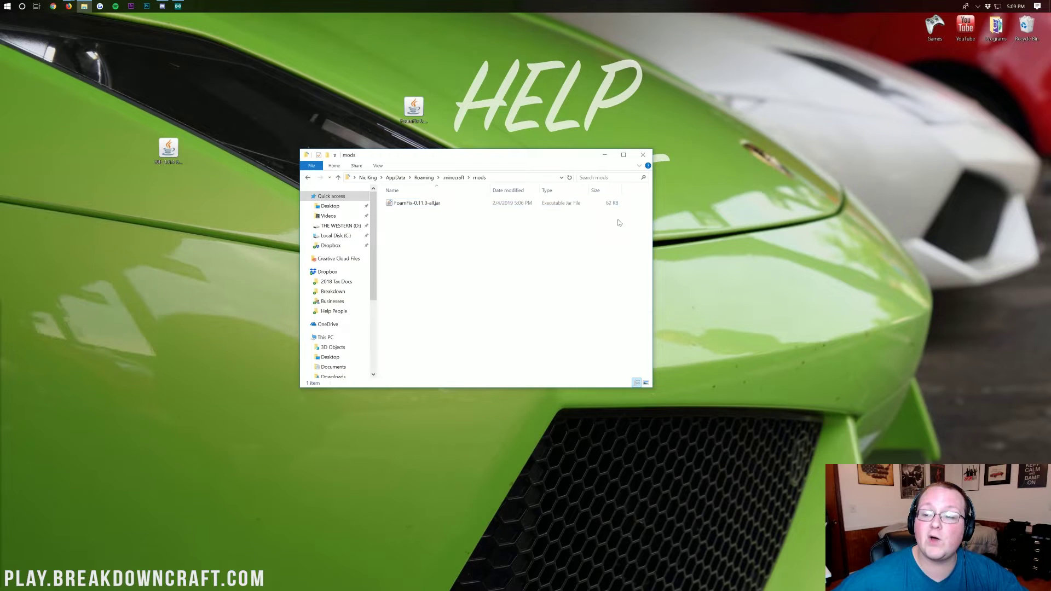
# - Start the Minecraft launcher from the desktop's Games folder, check the profile list for Rift, and close the list
pyautogui.doubleClick(940, 38)
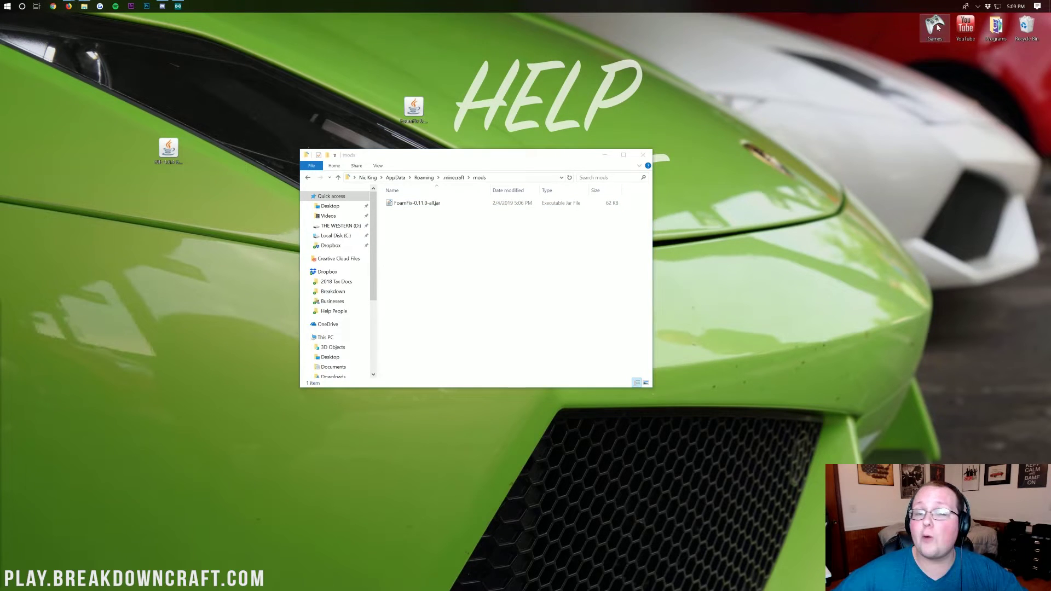
pyautogui.doubleClick(430, 297)
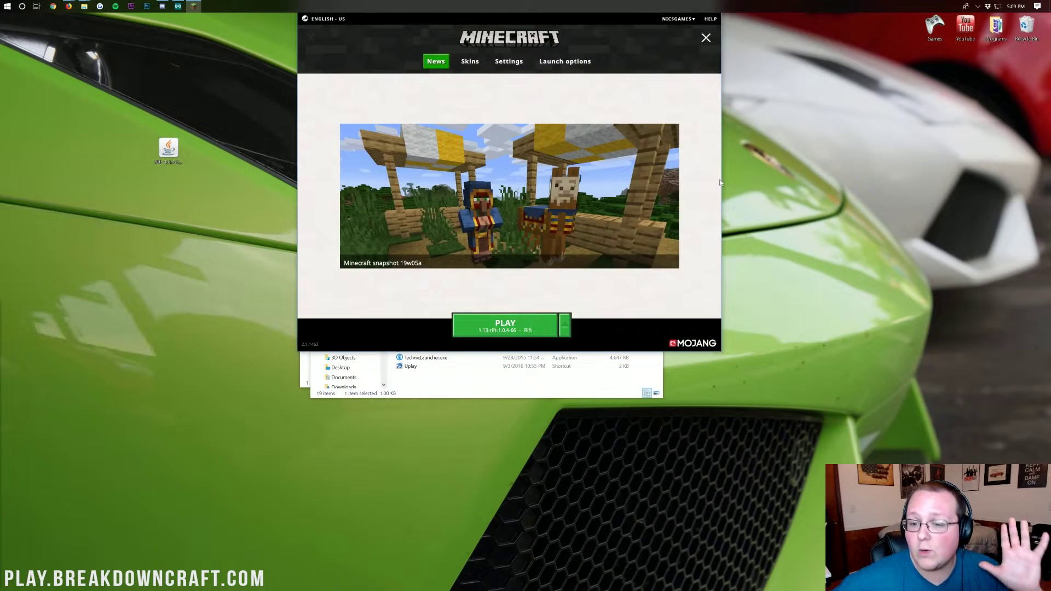
pyautogui.click(565, 339)
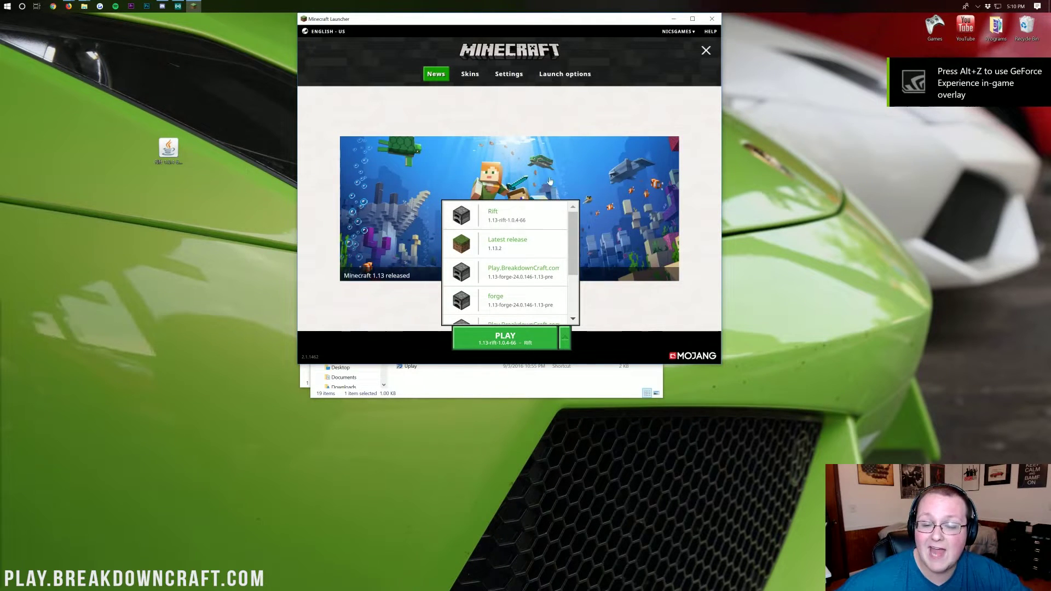
pyautogui.click(706, 50)
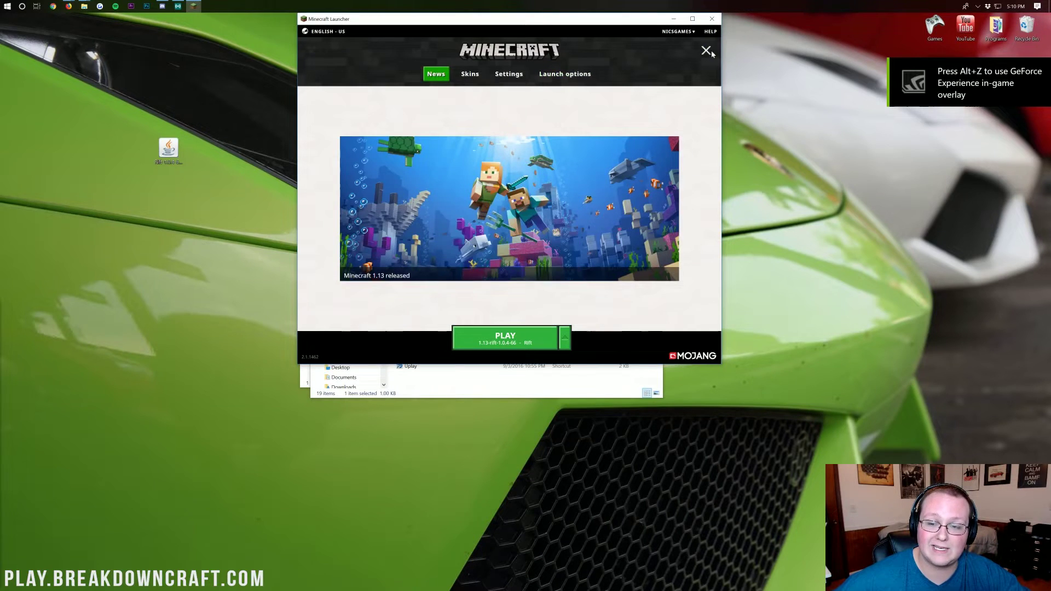
# - Add a new launch configuration in the Minecraft launcher and name it Play.BreakdownCraft.com
pyautogui.click(706, 52)
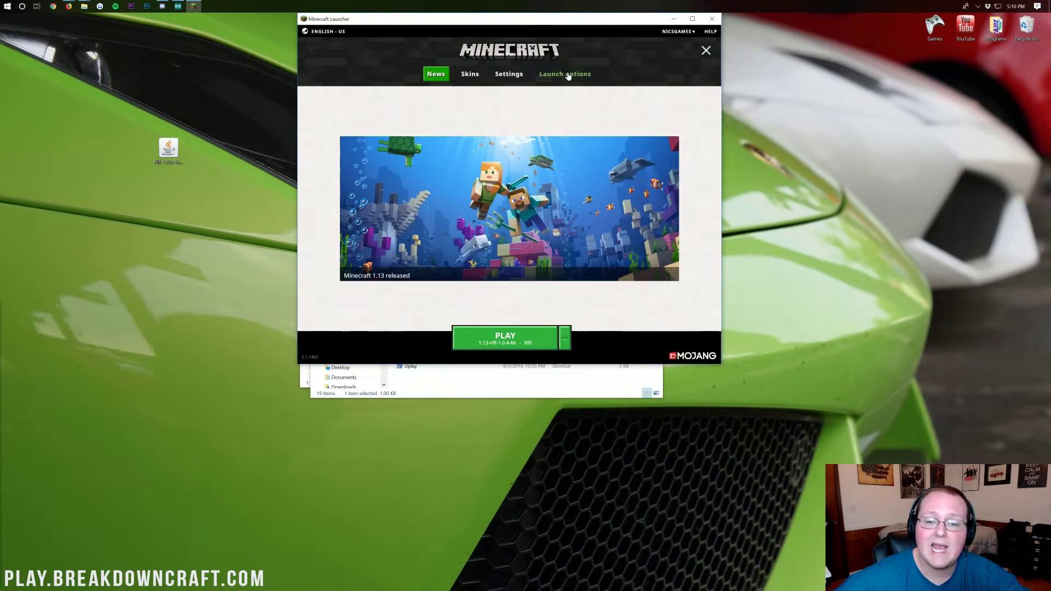
pyautogui.click(568, 75)
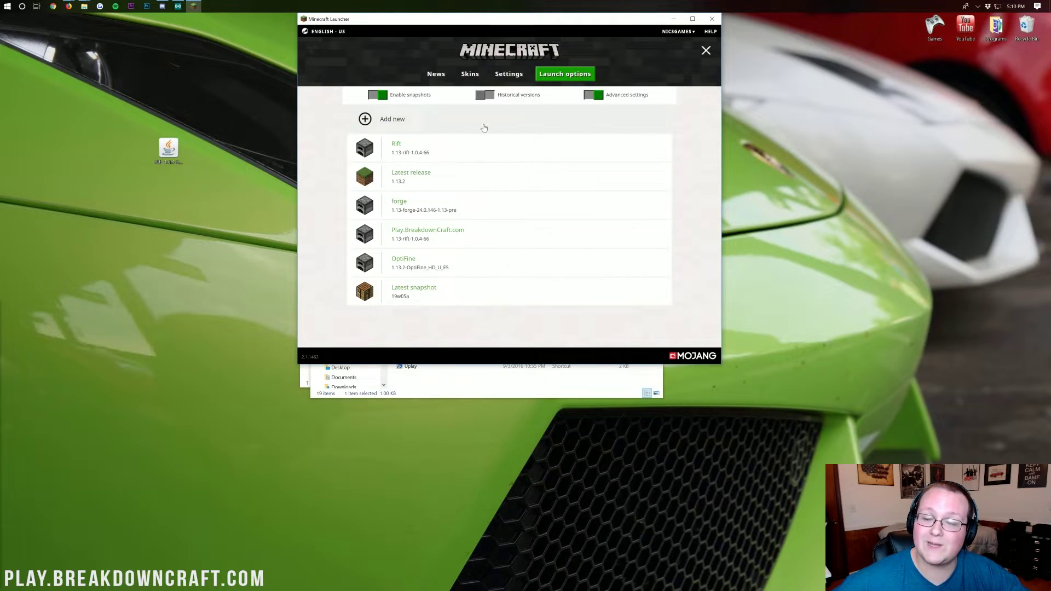
pyautogui.click(413, 131)
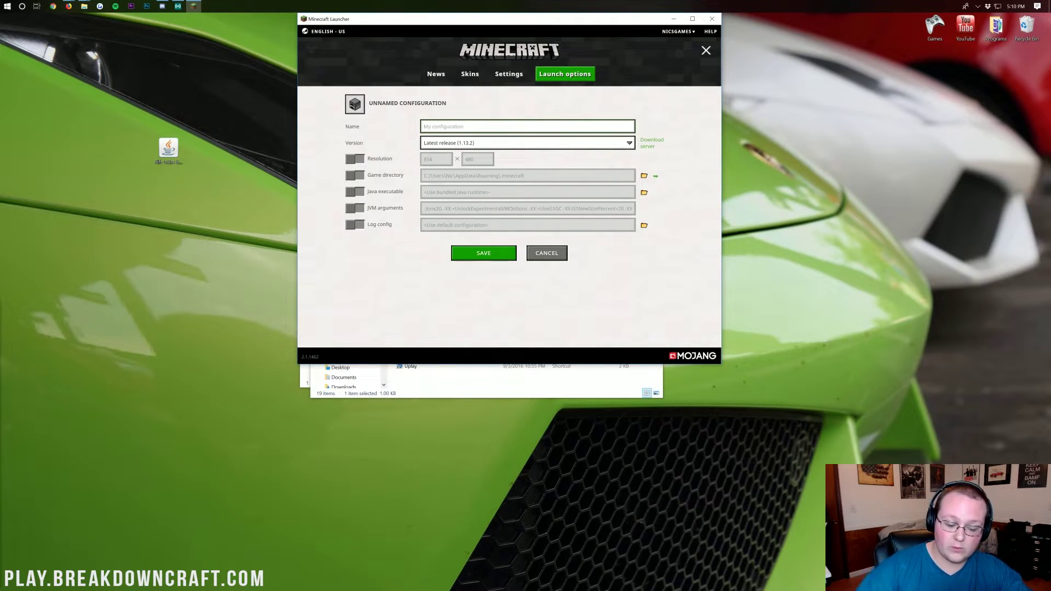
pyautogui.write('Play')
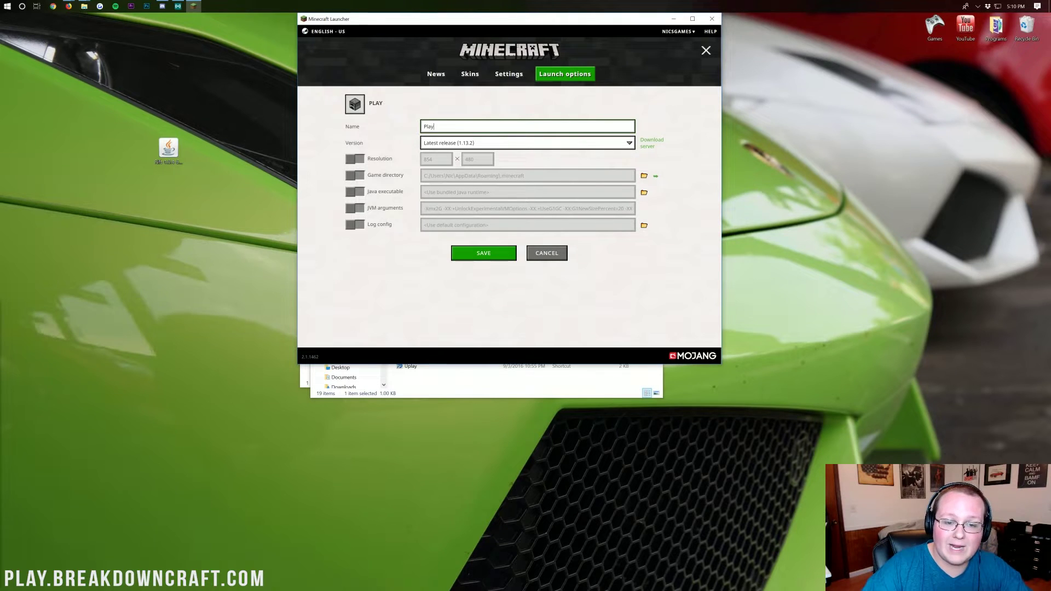
pyautogui.write('.BreakdownCraft.com')
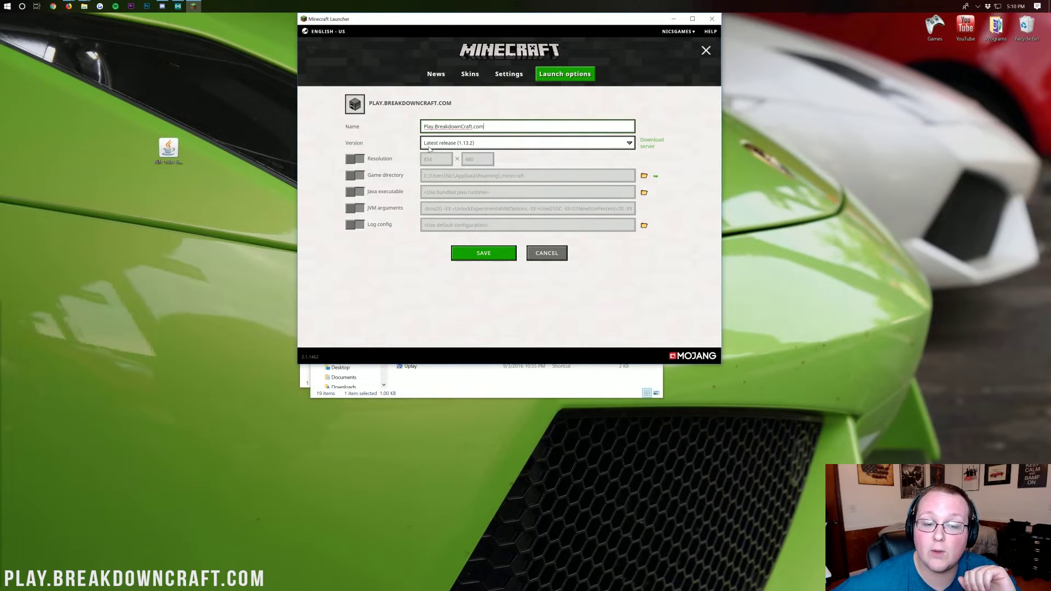
# - Set the new configuration's version to release 1.13-rift-1.0.4-66
pyautogui.click(457, 144)
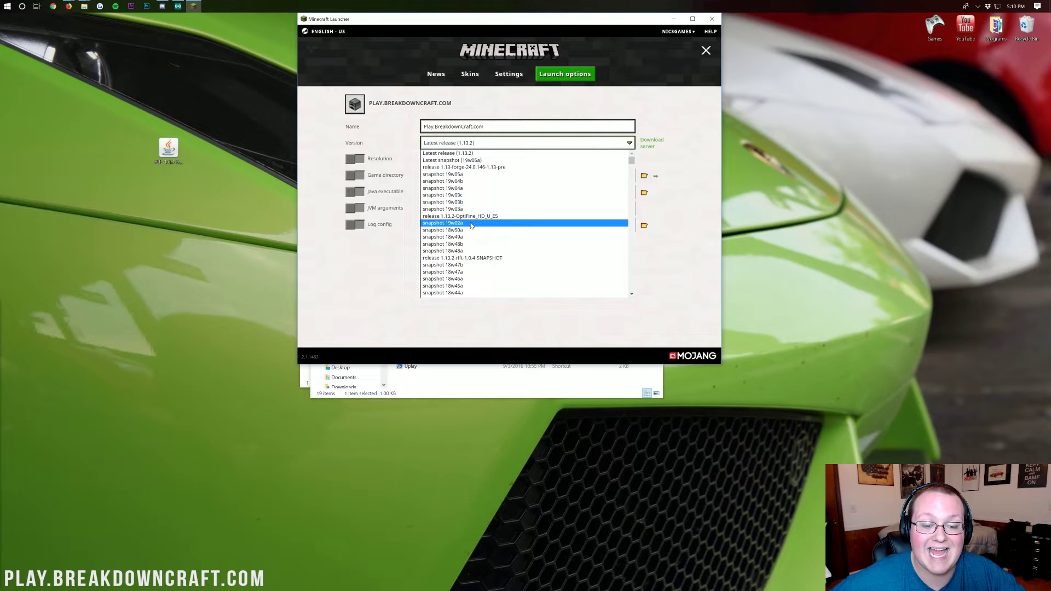
pyautogui.scroll(-12, 471, 225)
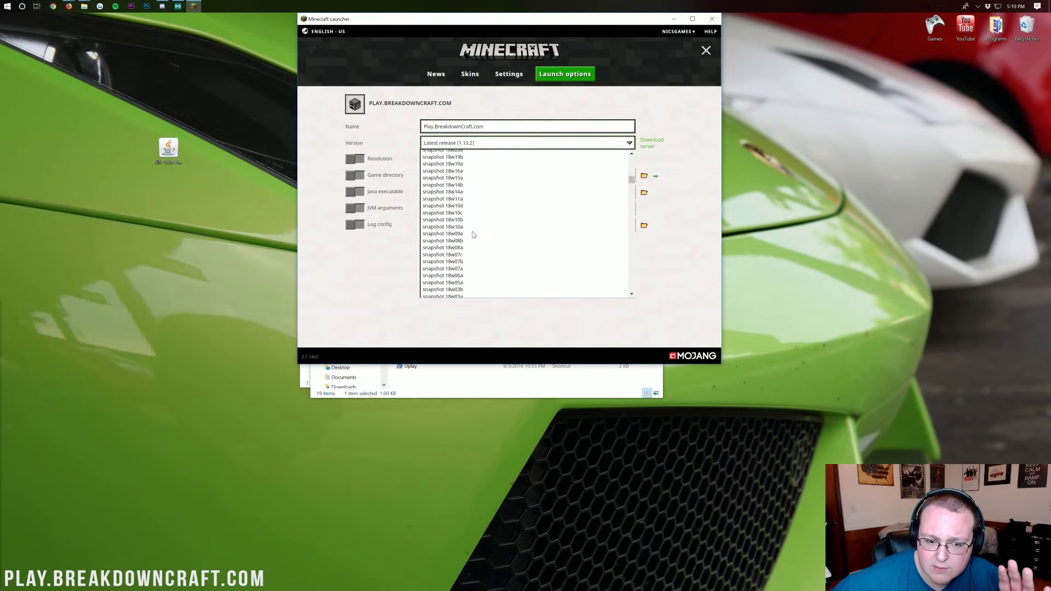
pyautogui.scroll(-15, 471, 241)
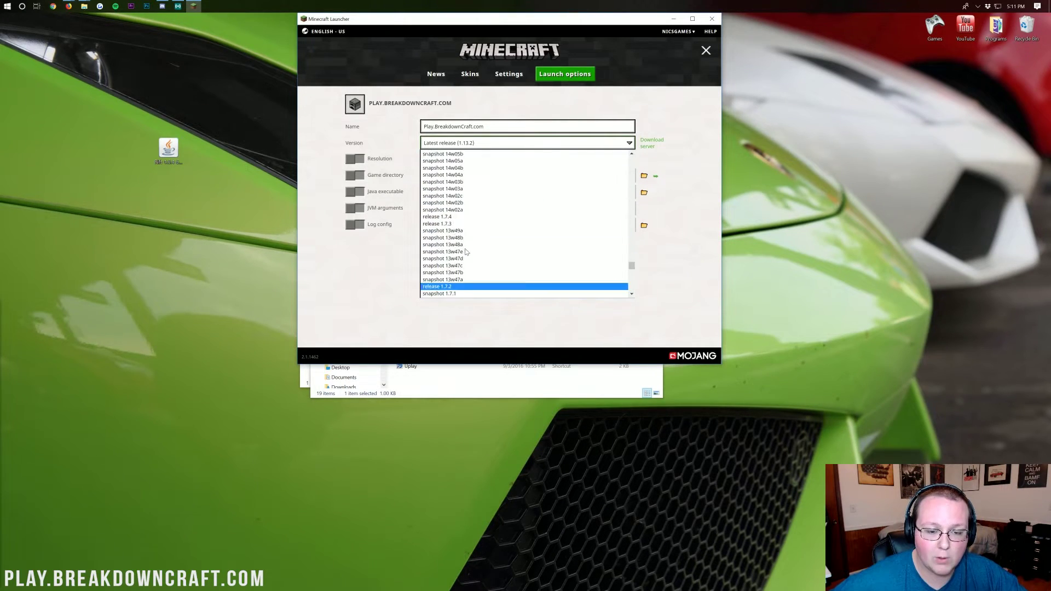
pyautogui.scroll(12, 467, 252)
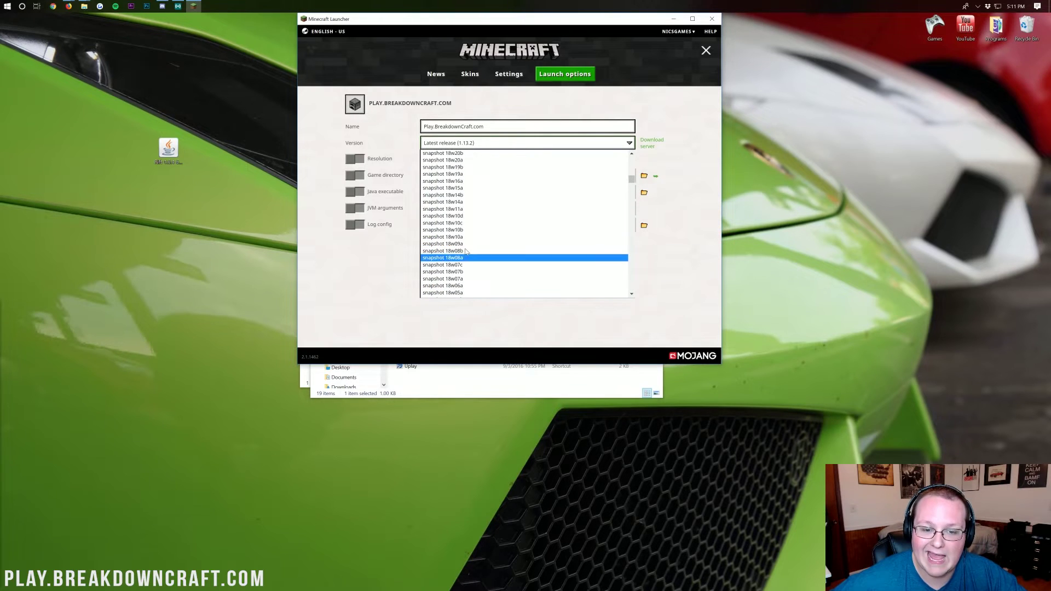
pyautogui.scroll(8, 466, 252)
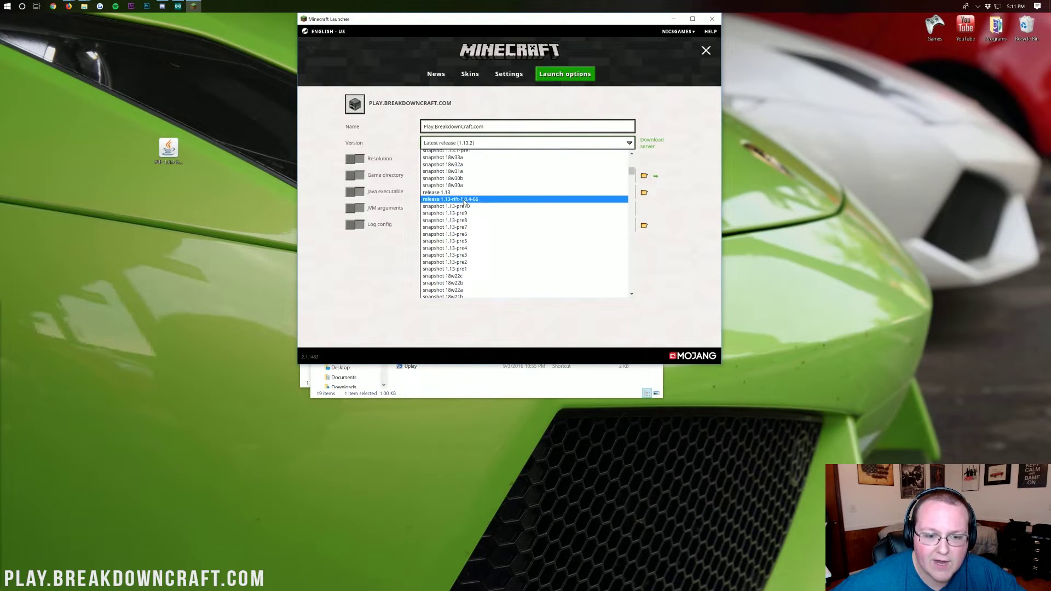
pyautogui.click(450, 199)
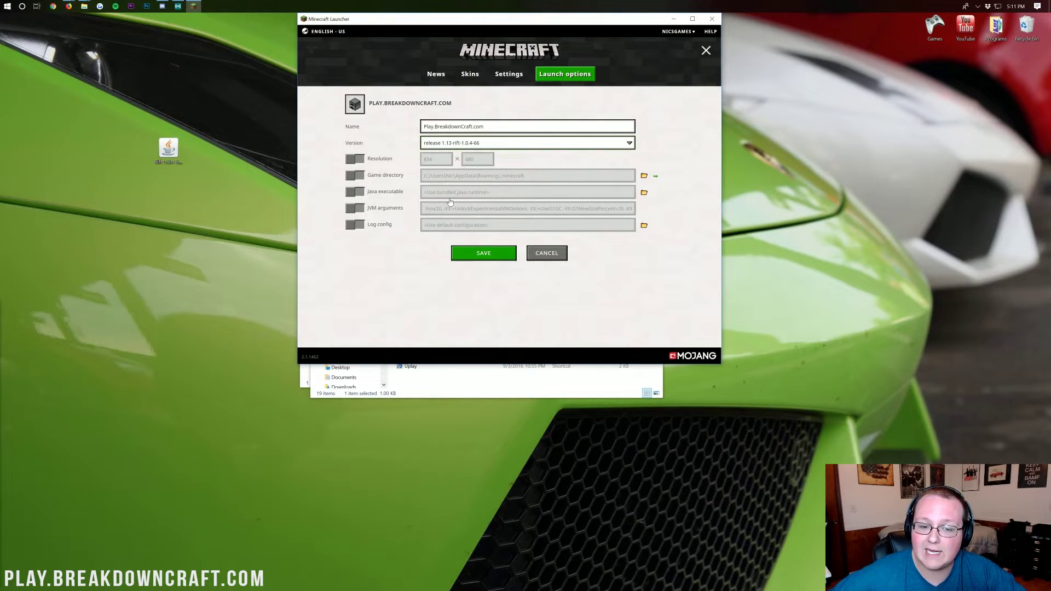
# - Enable a custom resolution of 1920 x 1080 for the configuration and save it
pyautogui.click(360, 159)
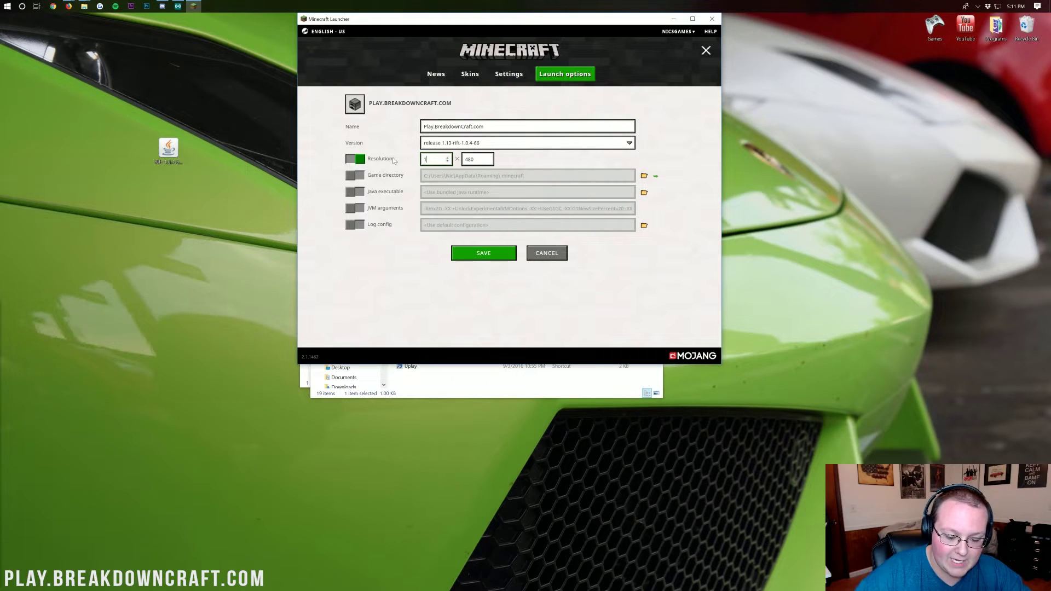
pyautogui.write('1080')
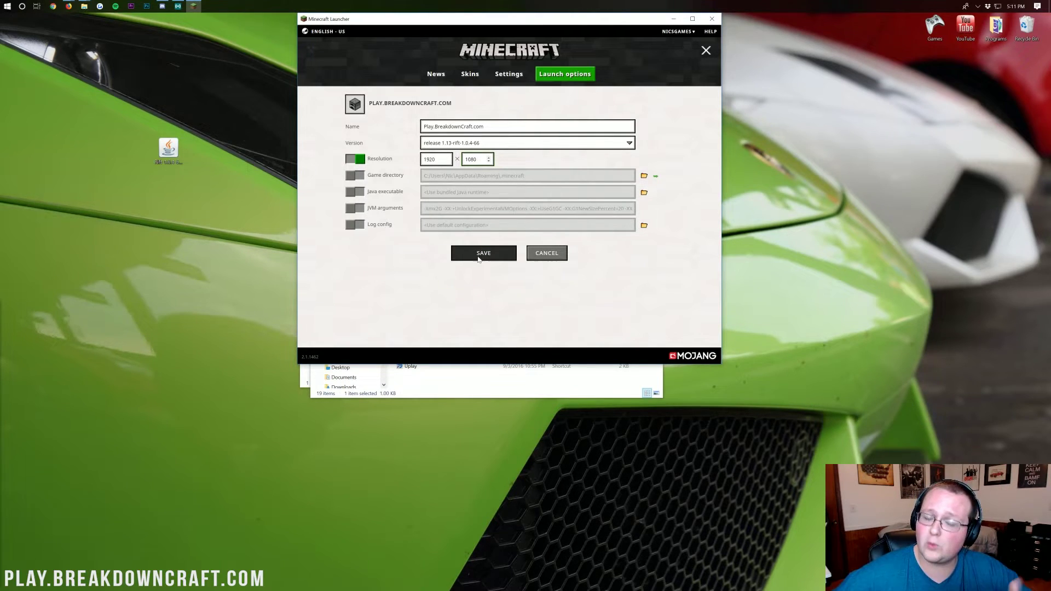
pyautogui.click(466, 254)
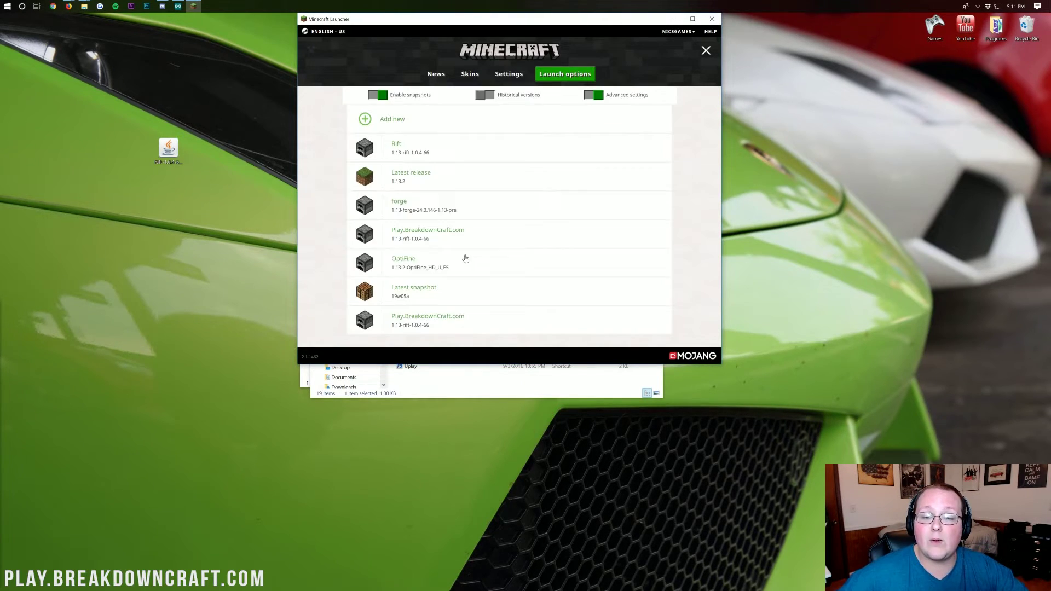
# - Select the Play.BreakdownCraft.com profile with version 1.13-rift-1.0.4-66 and launch the game
pyautogui.click(429, 75)
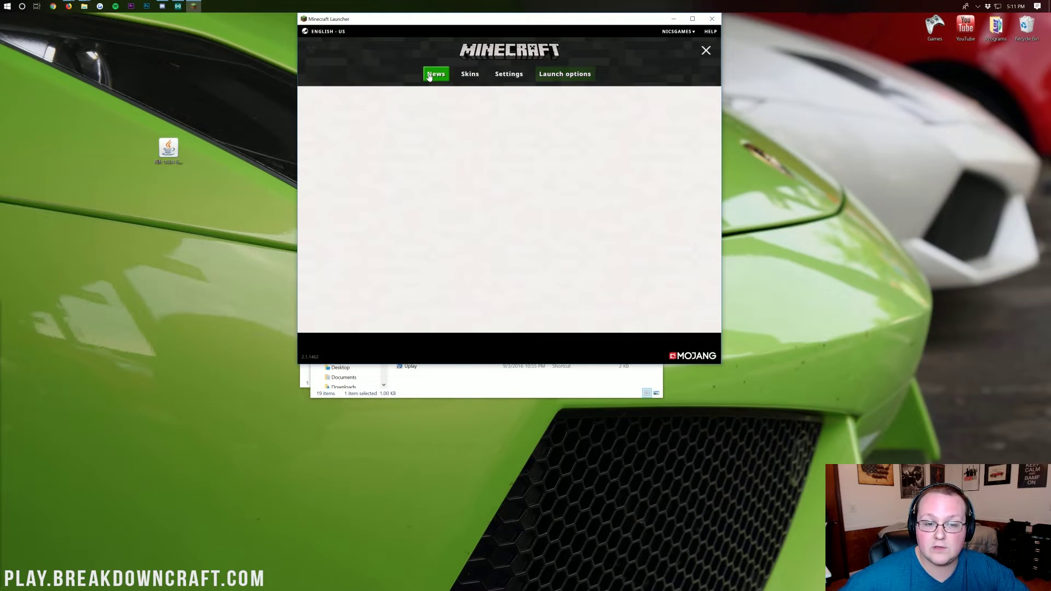
pyautogui.click(565, 342)
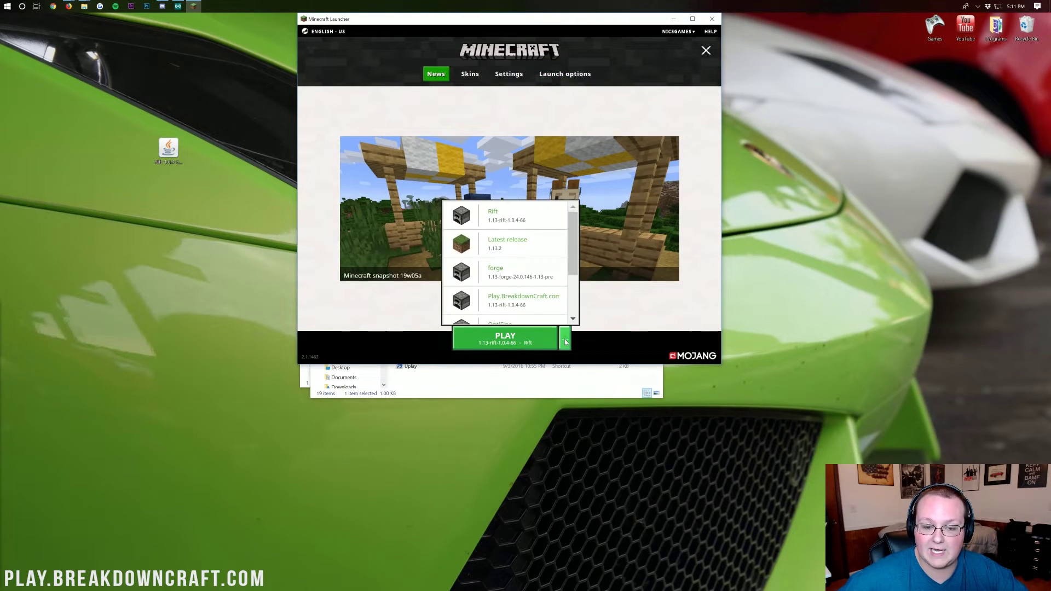
pyautogui.scroll(-2, 538, 286)
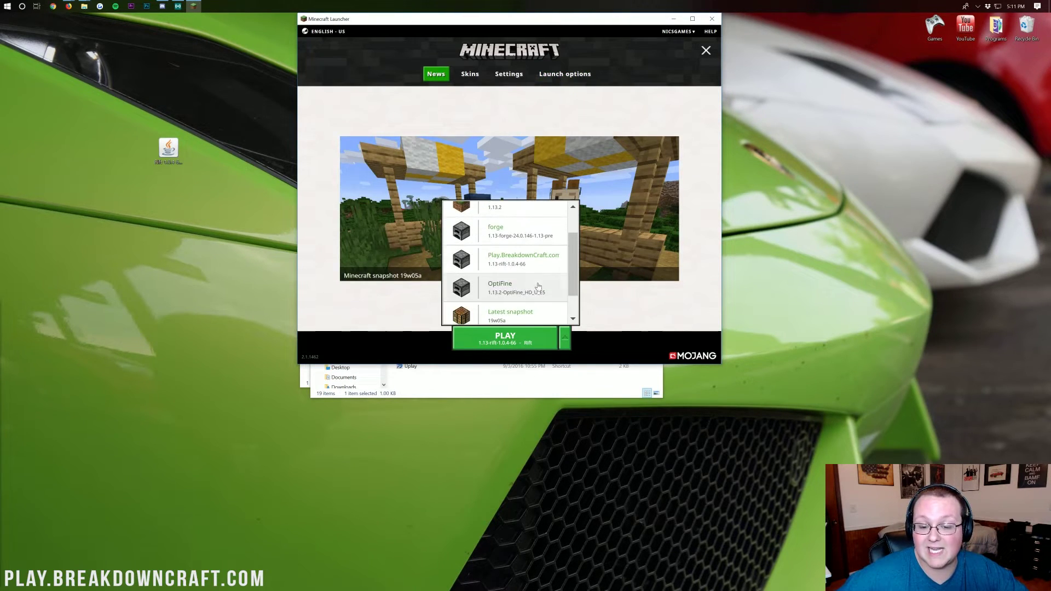
pyautogui.click(508, 263)
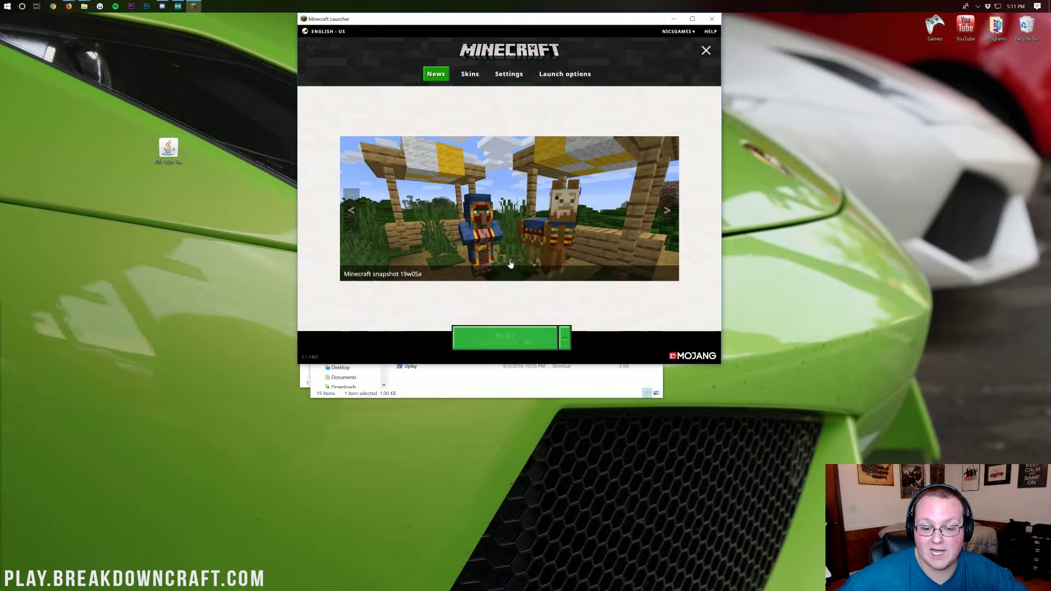
pyautogui.click(502, 345)
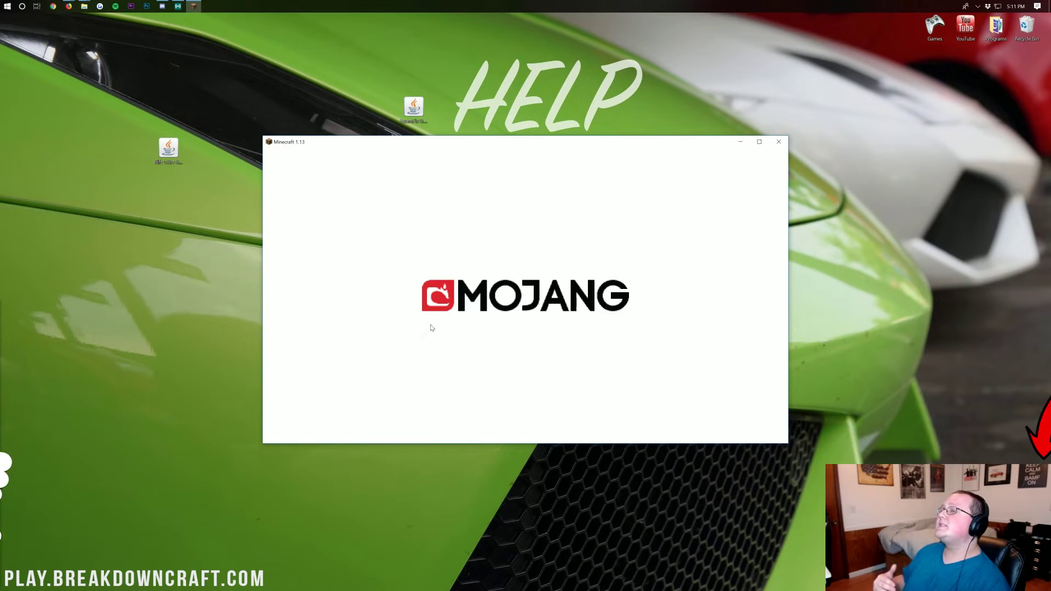
# - Load the singleplayer world New World to check its debug information, and quit back to the title screen
pyautogui.click(472, 245)
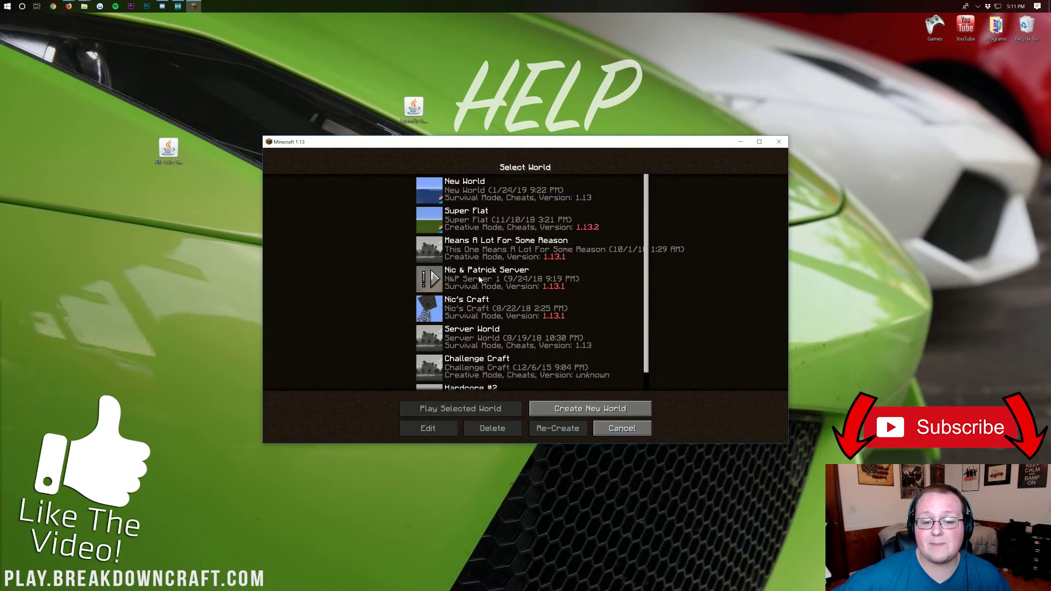
pyautogui.doubleClick(468, 200)
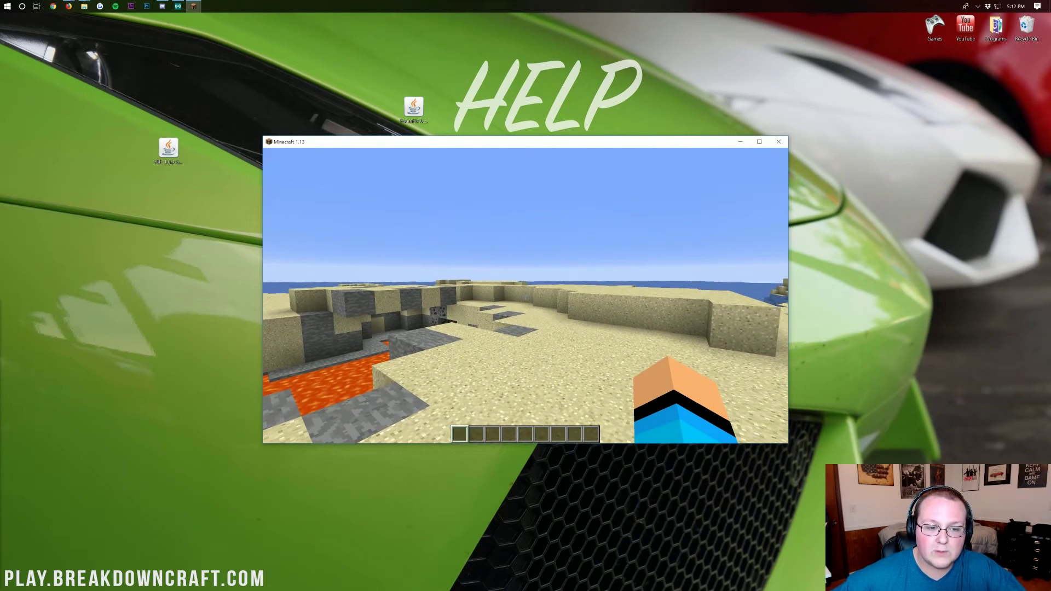
pyautogui.press('F3')
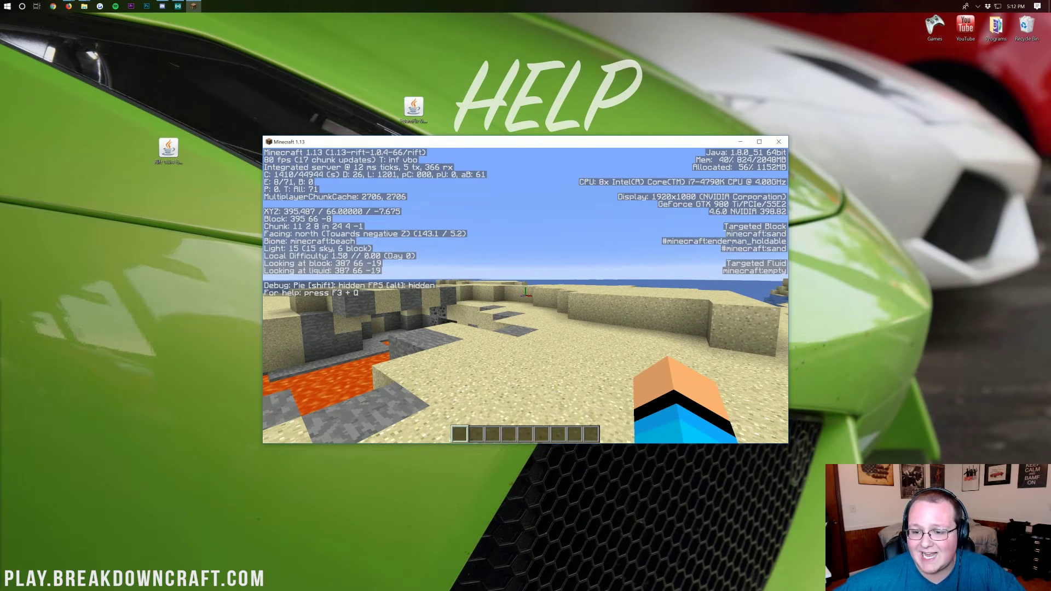
pyautogui.press('Escape')
pyautogui.press('Escape')
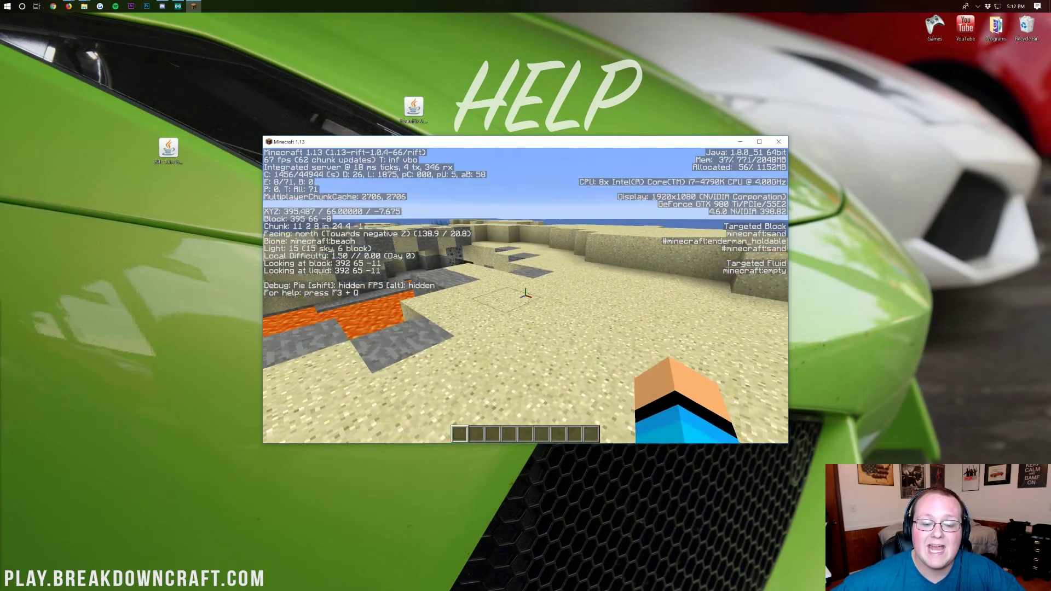
pyautogui.press('Escape')
pyautogui.click(483, 321)
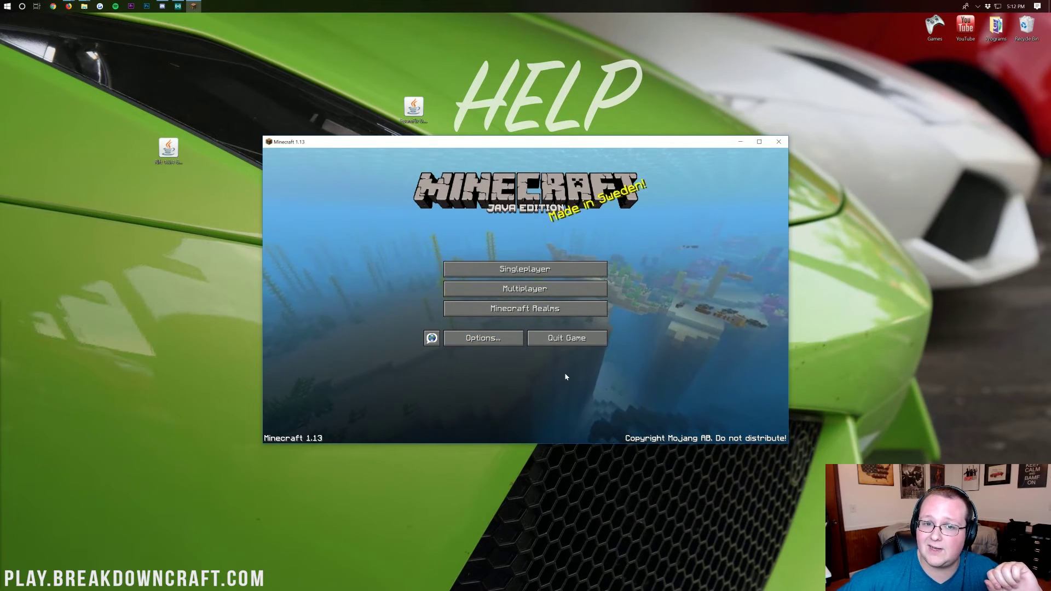
# - Minimize the browser showing the Rift Mod List files and move the downloaded mod jar away from the desktop's corner
pyautogui.hotkey('alt', 'Tab')
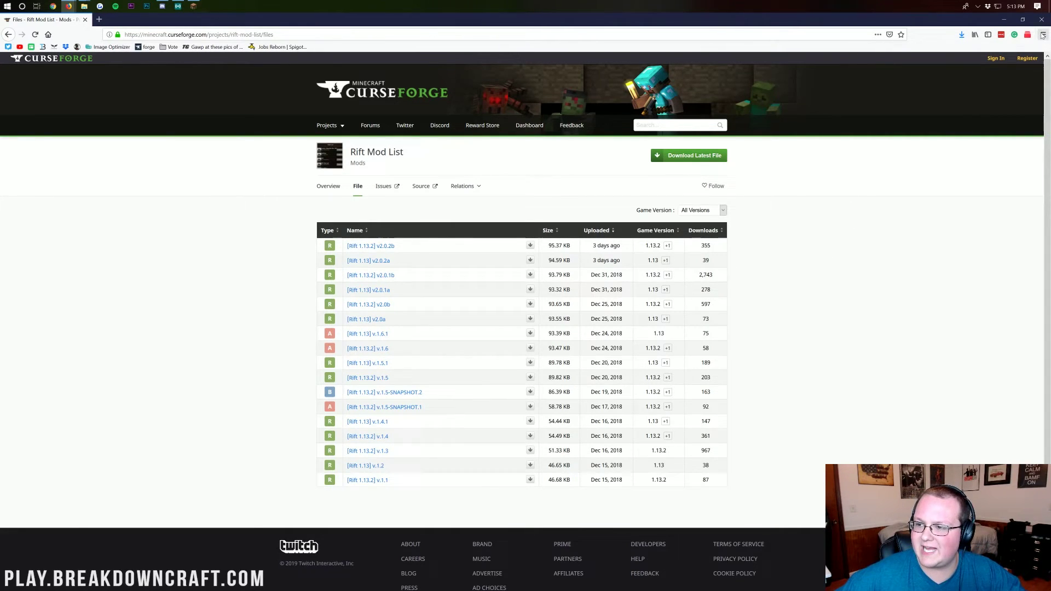
pyautogui.click(1004, 19)
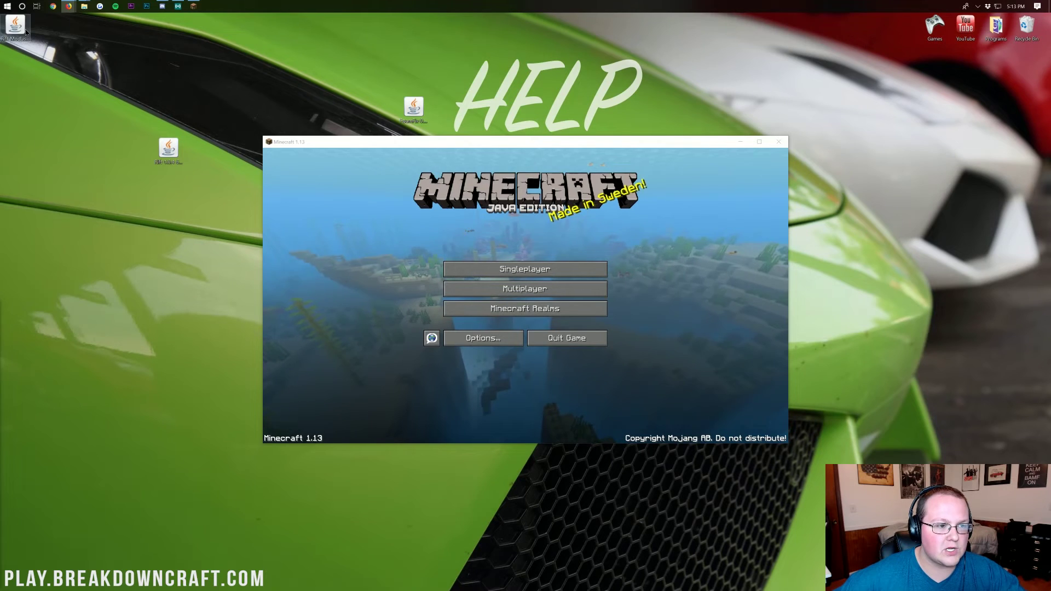
pyautogui.moveTo(26, 31); pyautogui.dragTo(117, 73)
# - Bring the mods folder window to the front and close the running Minecraft game
pyautogui.click(84, 6)
pyautogui.click(47, 52)
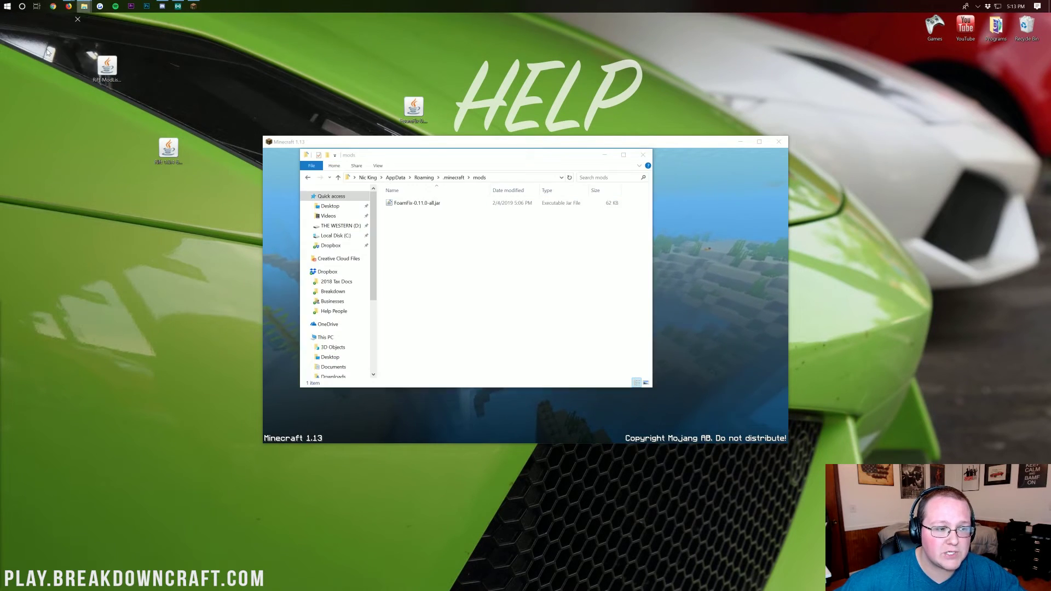
pyautogui.click(779, 142)
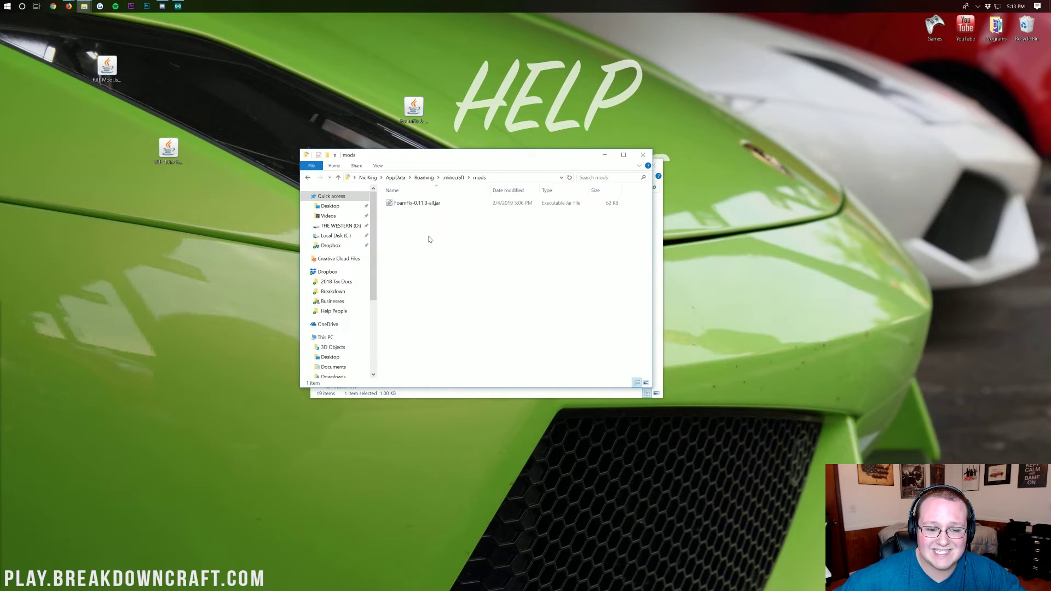
# - Reopen the mods folder from .minecraft and add the Rift-ModList-2.0.2a jar from the desktop to it
pyautogui.click(308, 178)
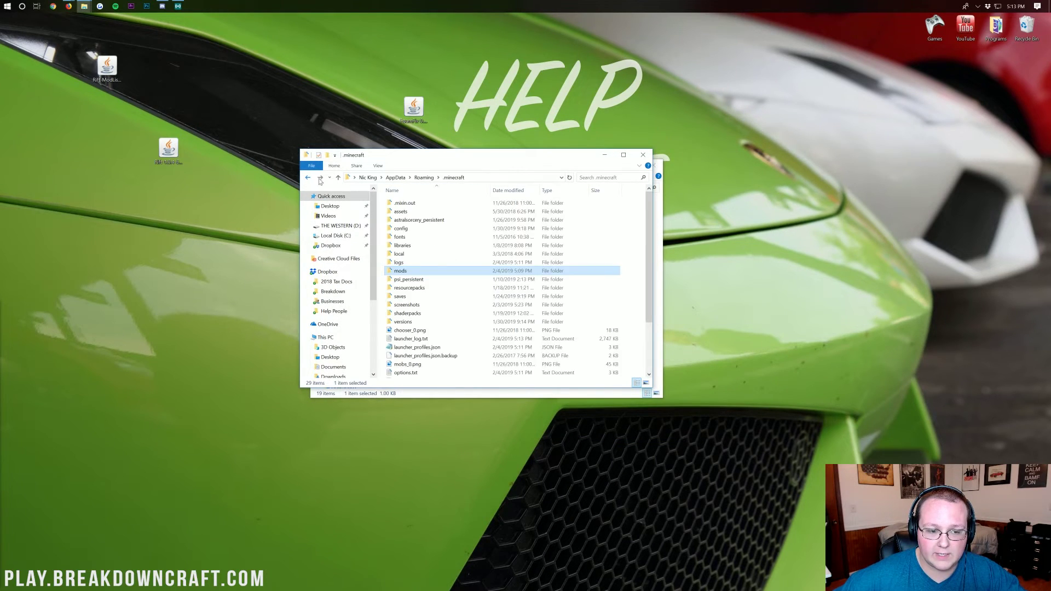
pyautogui.doubleClick(400, 271)
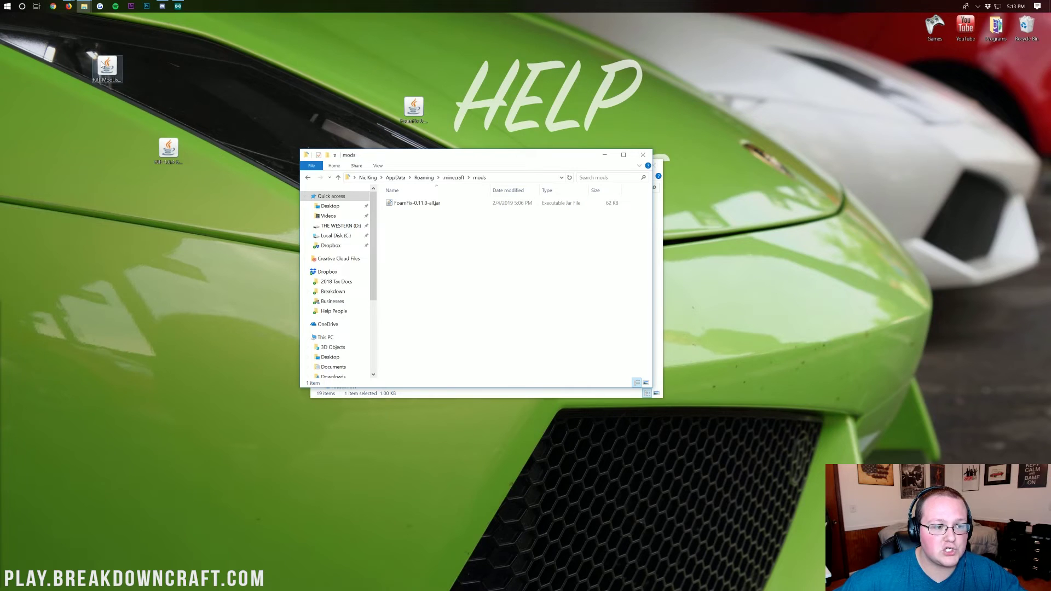
pyautogui.moveTo(102, 64); pyautogui.dragTo(487, 299)
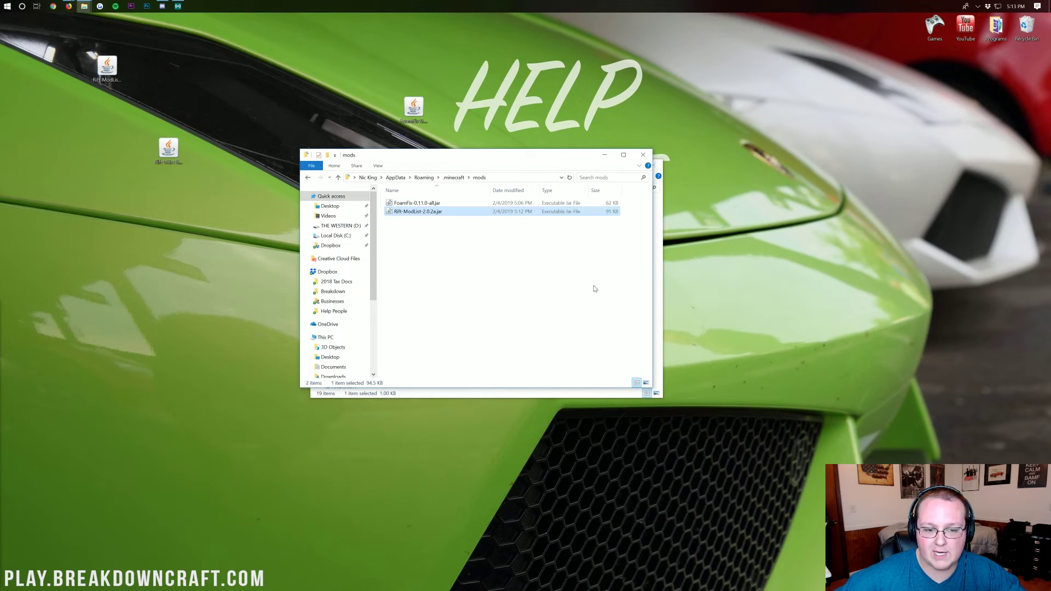
# - Relaunch Minecraft from the desktop's Games folder with the Play.BreakdownCraft.com profile, and close the Games window
pyautogui.doubleClick(935, 27)
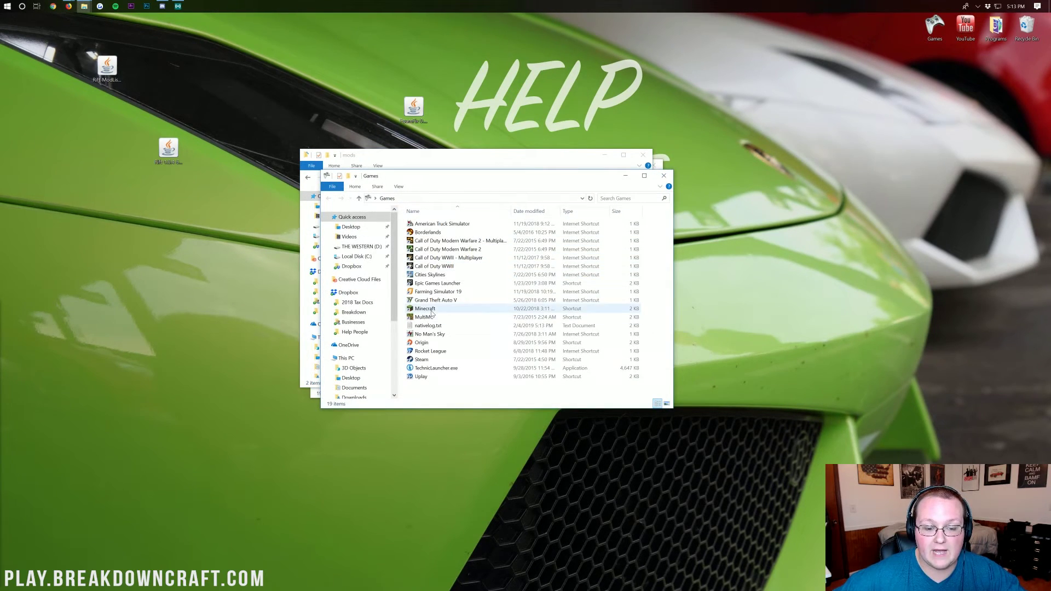
pyautogui.doubleClick(426, 309)
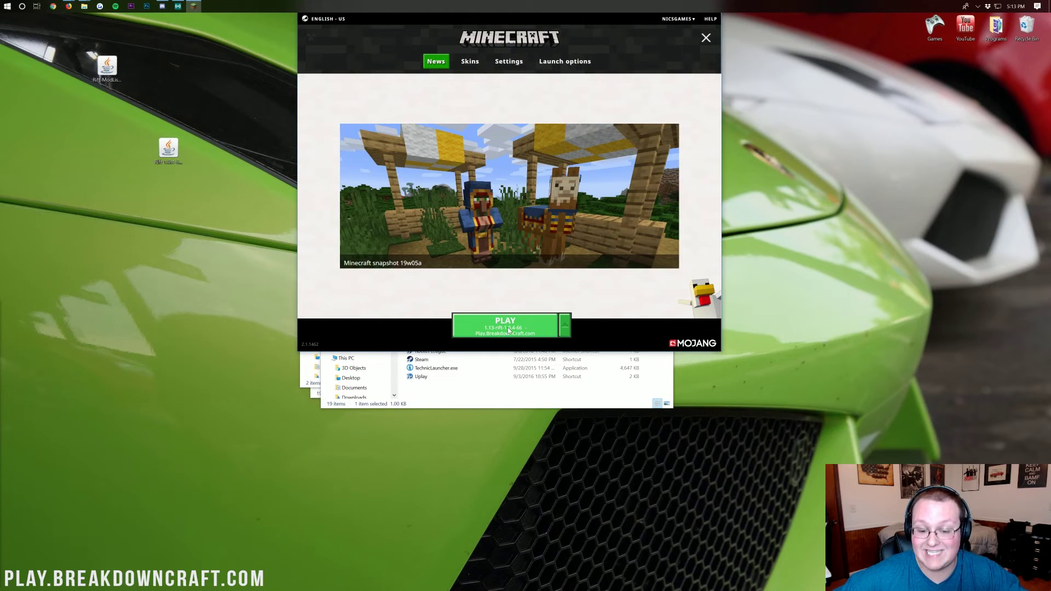
pyautogui.click(499, 330)
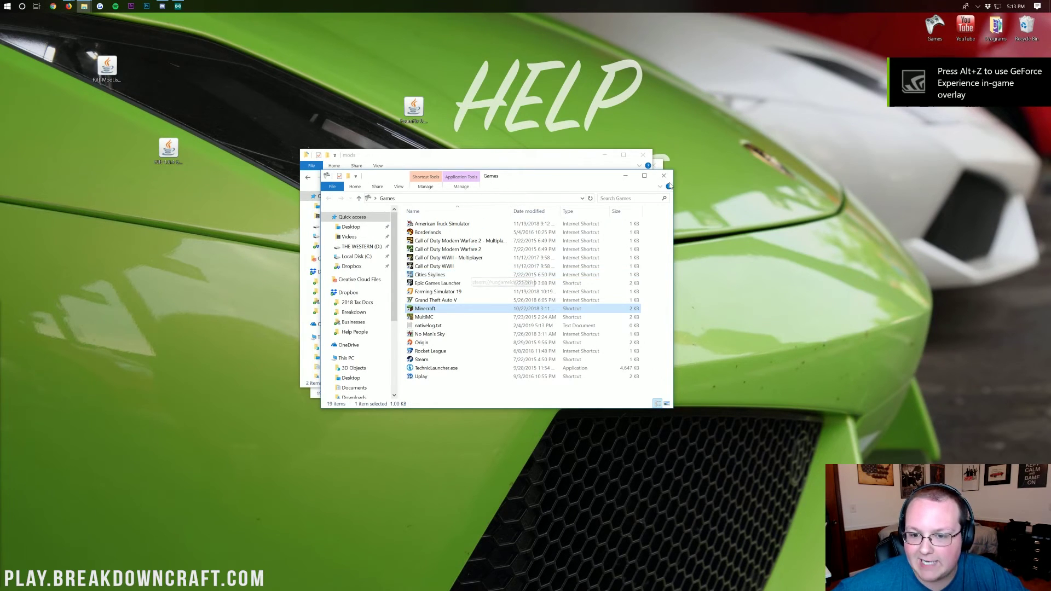
pyautogui.click(666, 175)
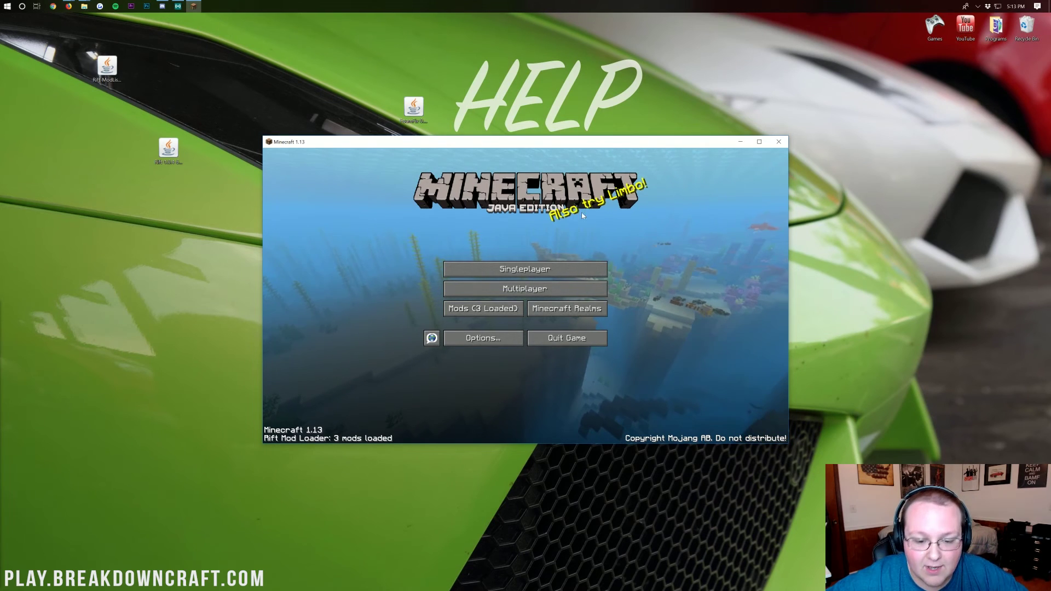
# - Check the loaded mods list for FoamFix, Rift and Rift Mod List, and view FoamFix's details
pyautogui.click(482, 308)
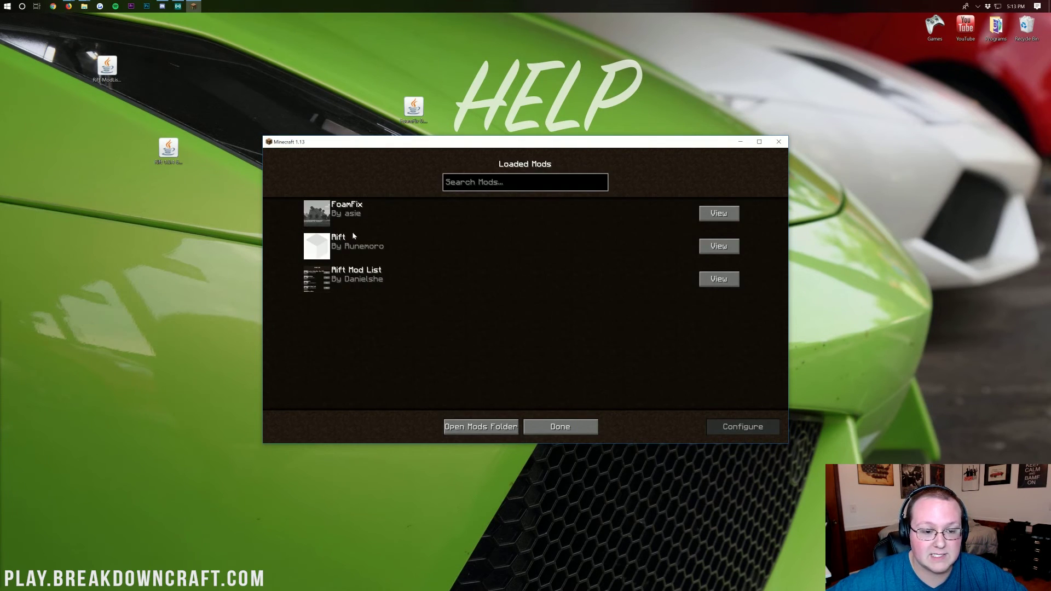
pyautogui.click(350, 215)
pyautogui.click(377, 246)
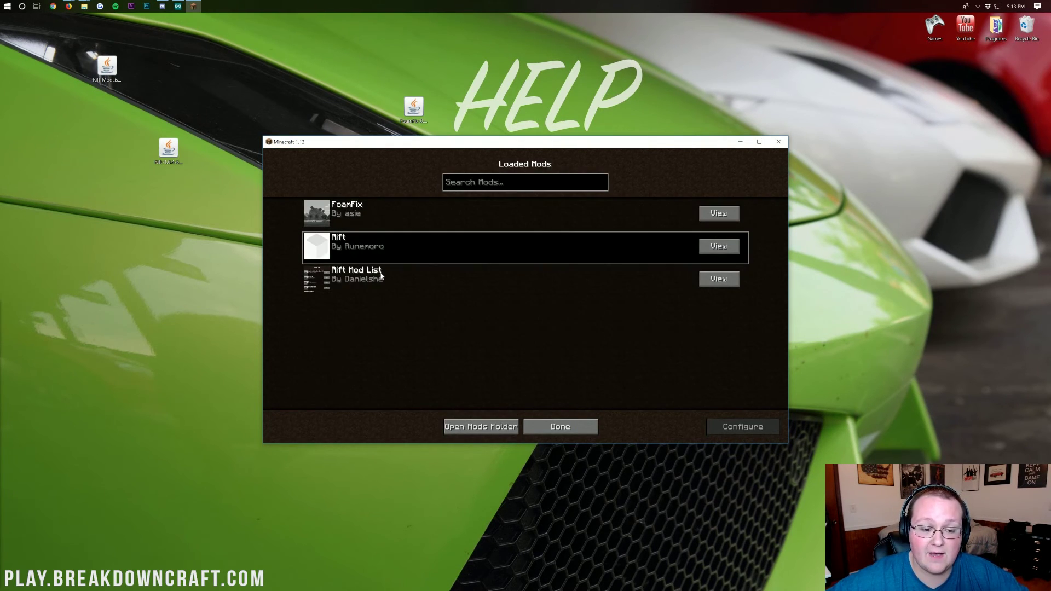
pyautogui.click(379, 278)
pyautogui.click(335, 227)
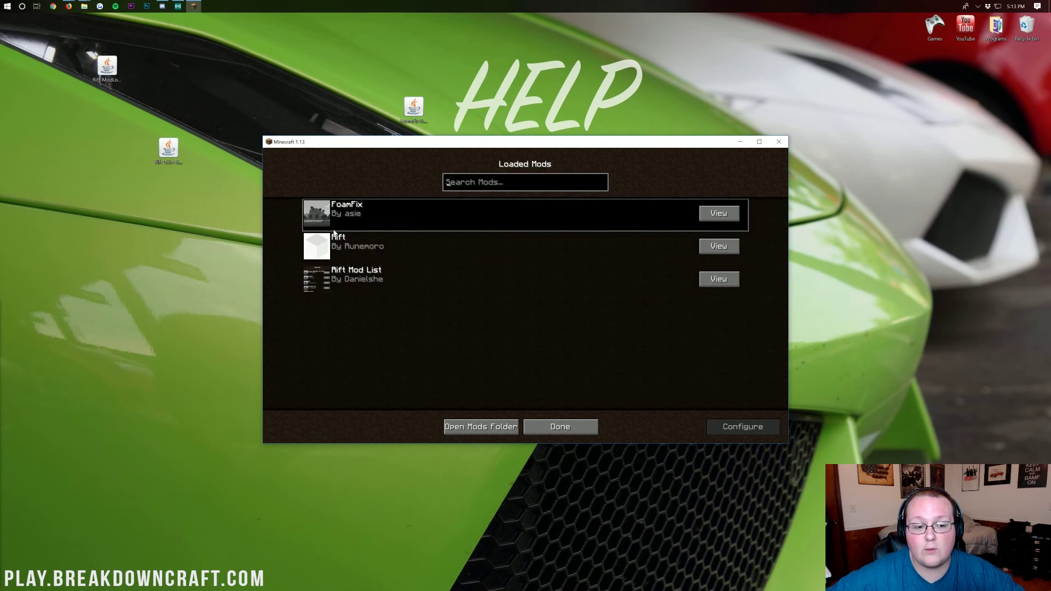
pyautogui.click(719, 215)
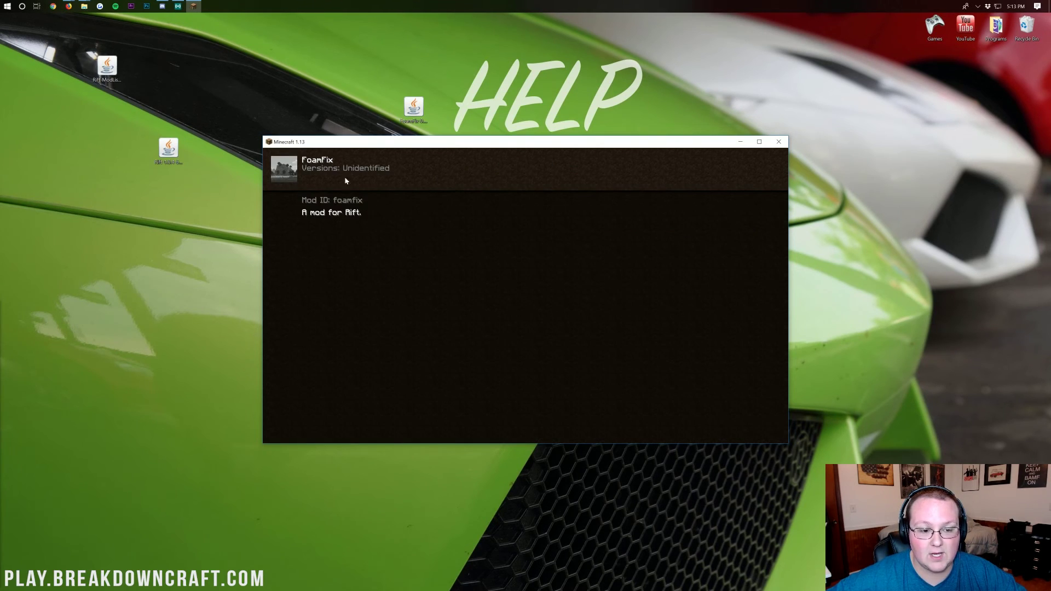